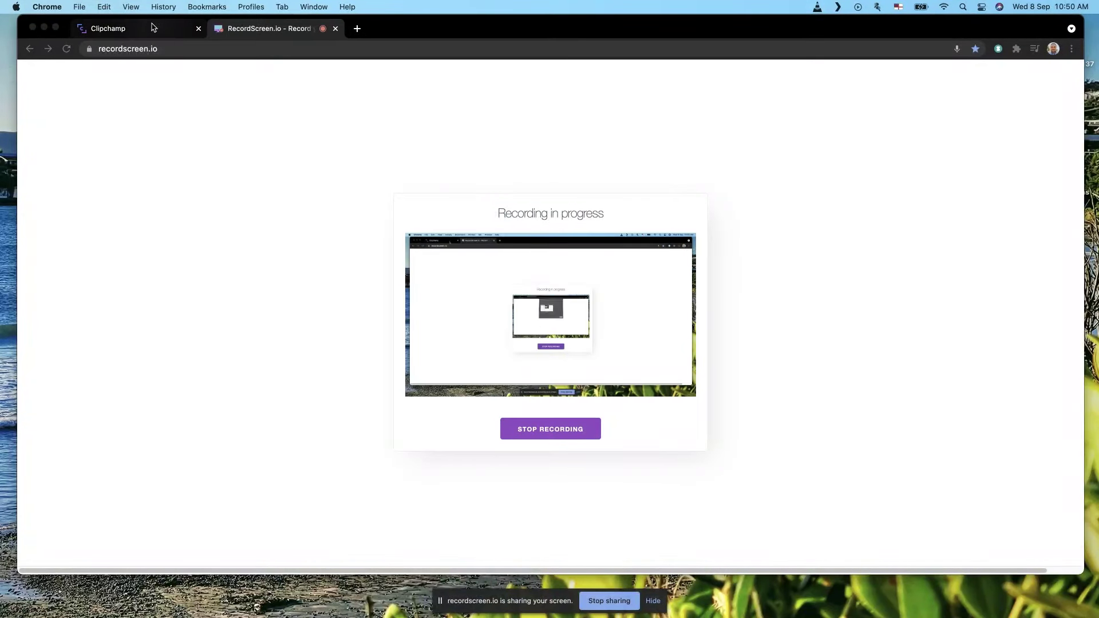
Step: Switch to the Clipchamp browser tab showing the new Untitled video project
click(152, 28)
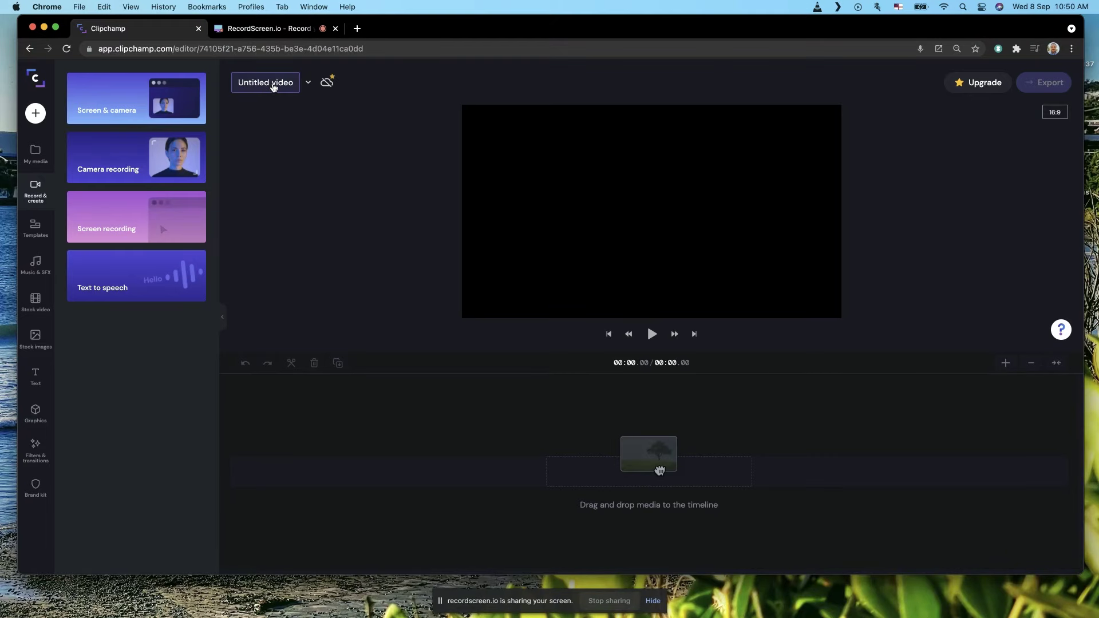
Step: Rename the project to the creator's name followed by 'Minecraft Walkthrough'
click(274, 84)
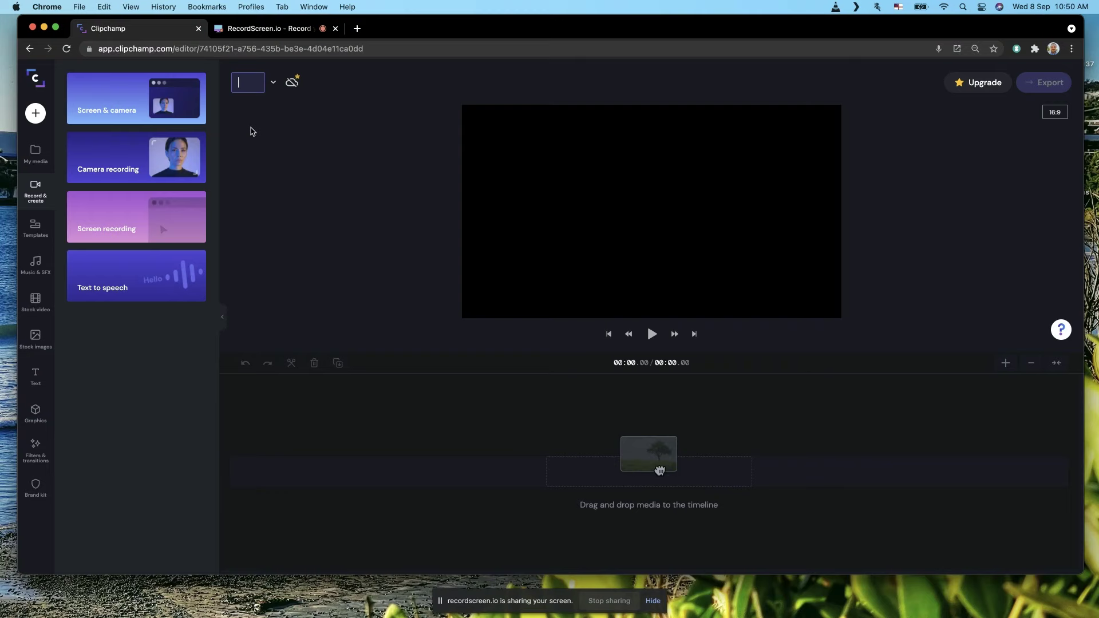
text(Matt)
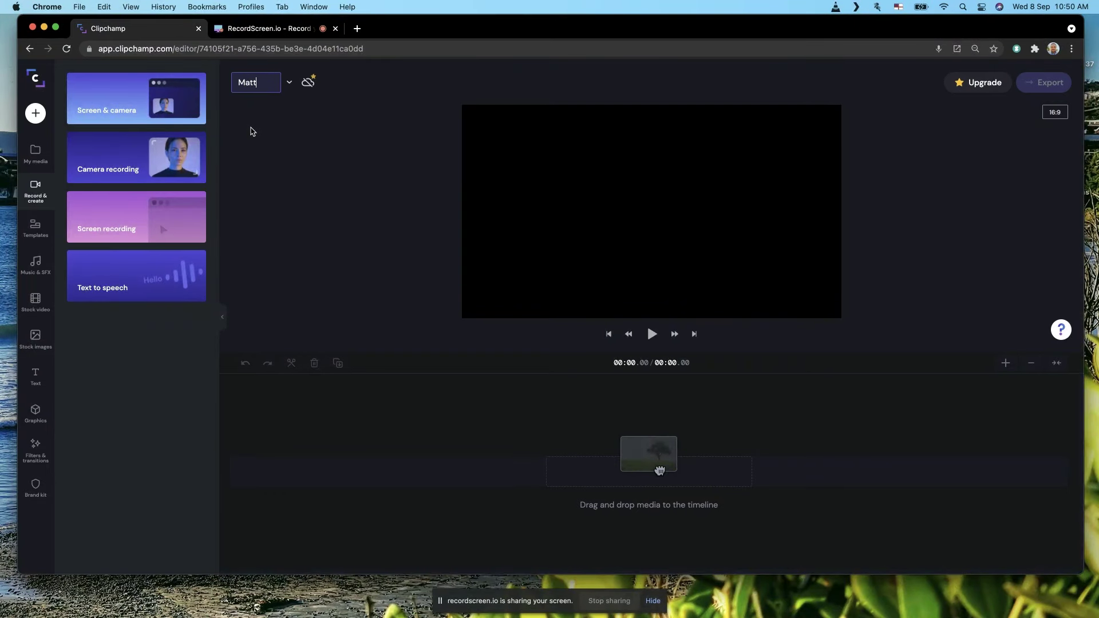
text('s Minecr)
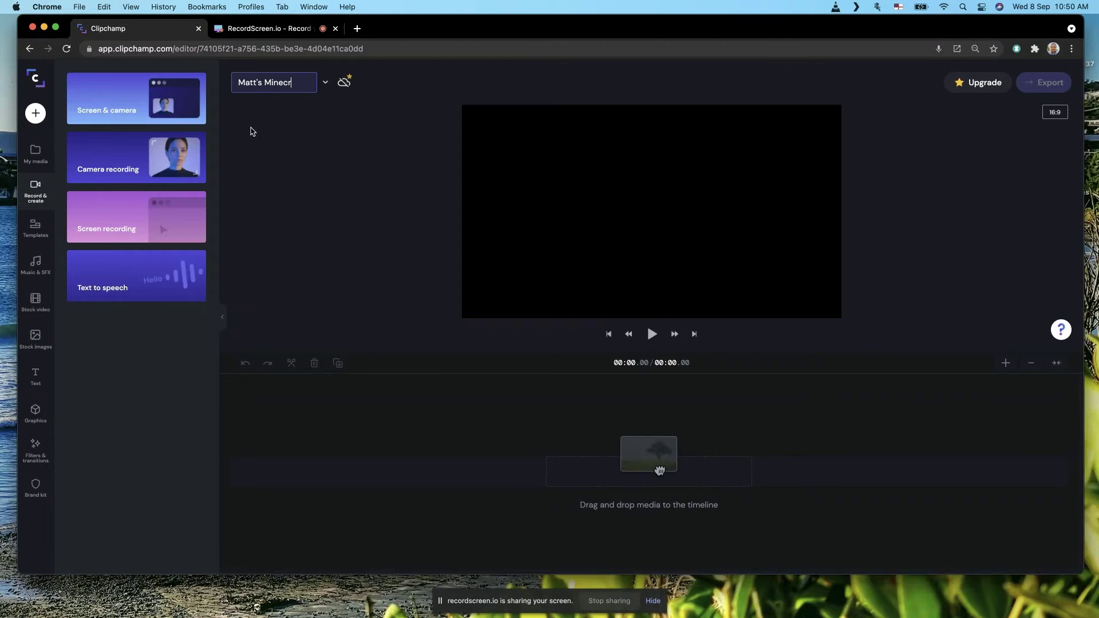
text(aft Wal)
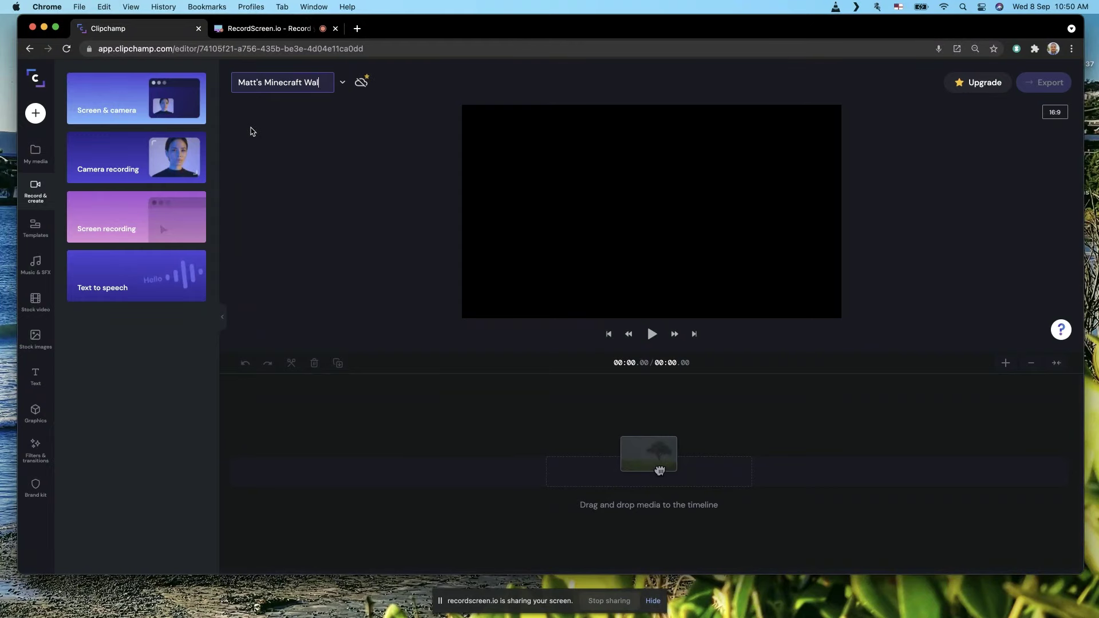
text(kthrough)
key(Return)
click(192, 221)
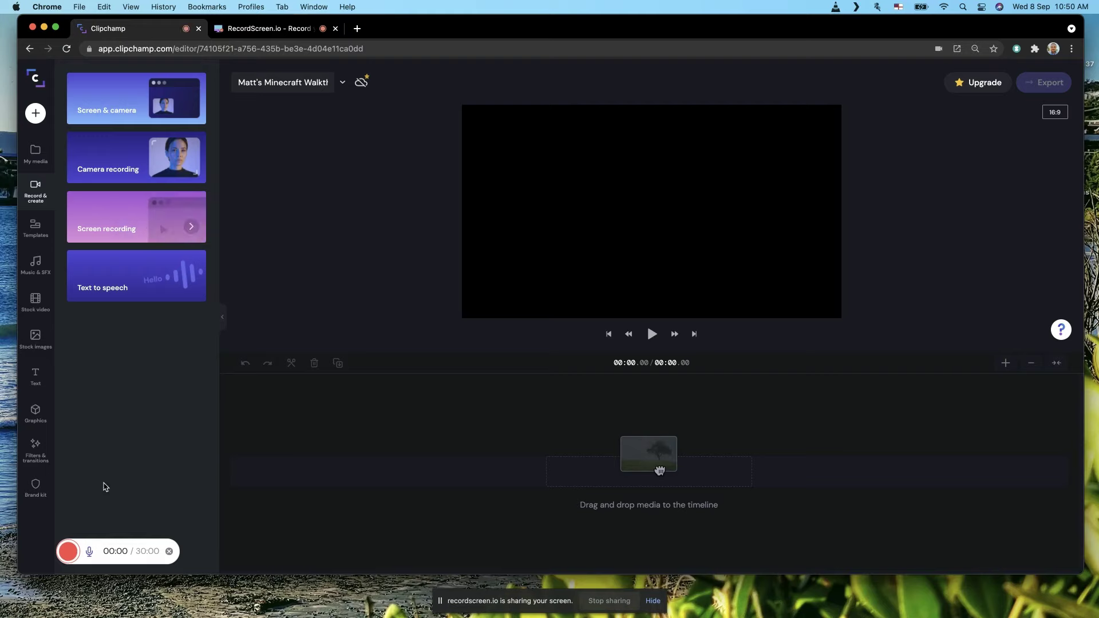
Step: Start a screen recording that shares only the Minecraft: Education Edition window
click(69, 551)
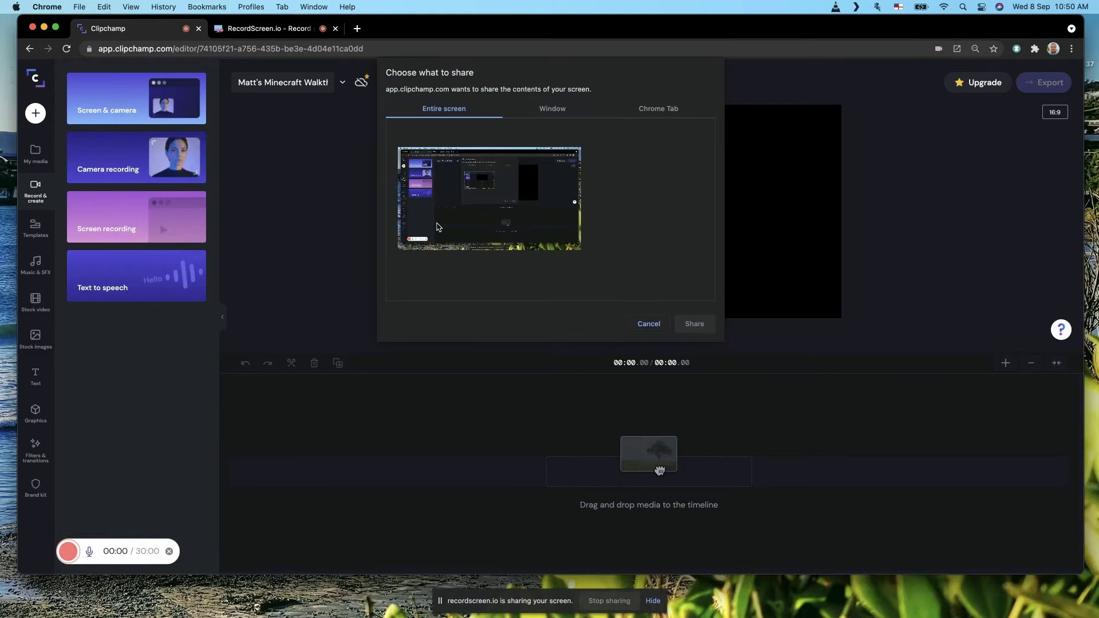
click(577, 114)
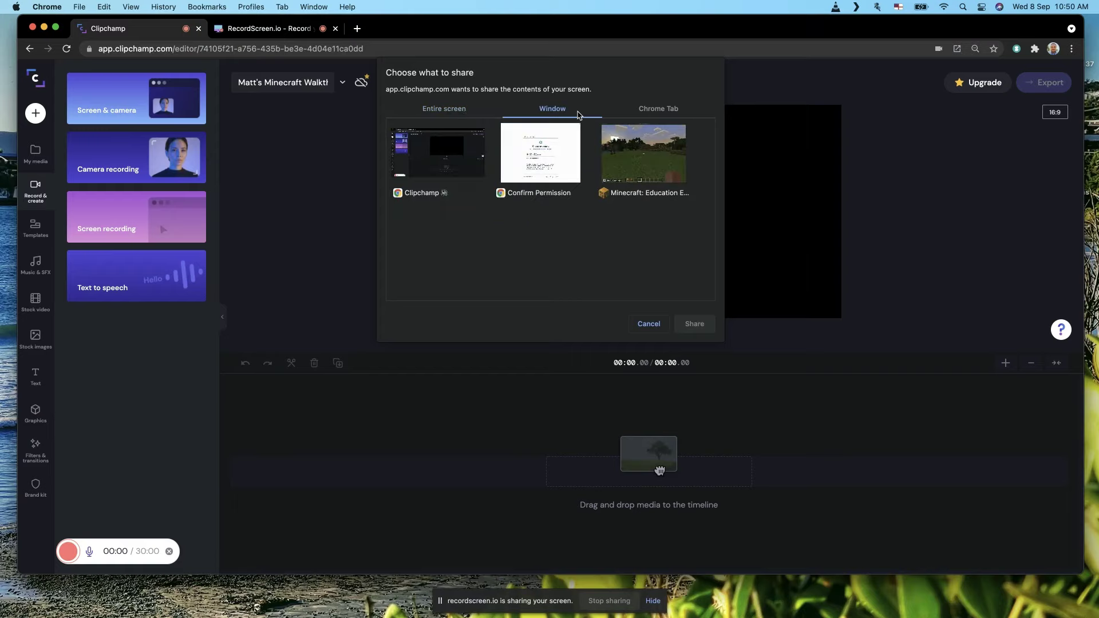
click(658, 168)
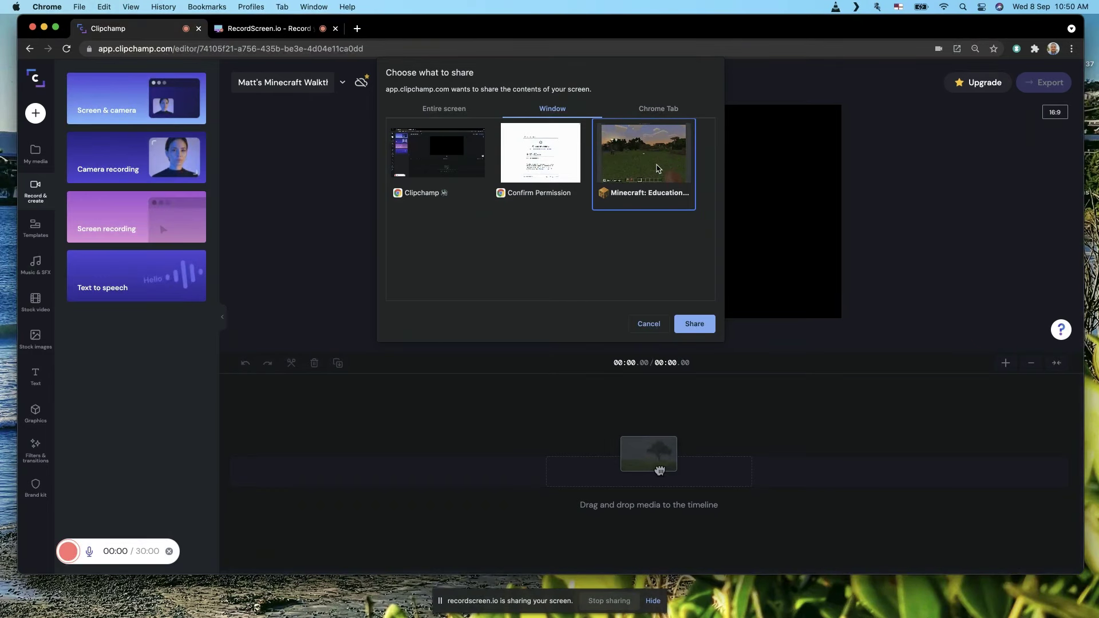
click(694, 324)
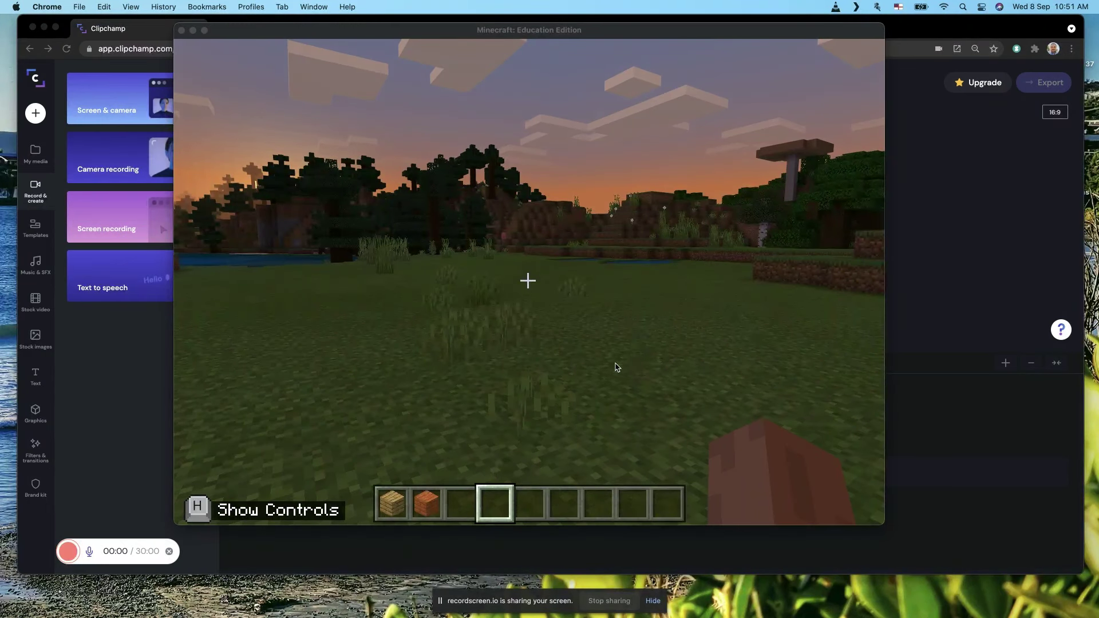
Step: Walk up to the plank stack and around it in Minecraft while the recording runs
click(471, 350)
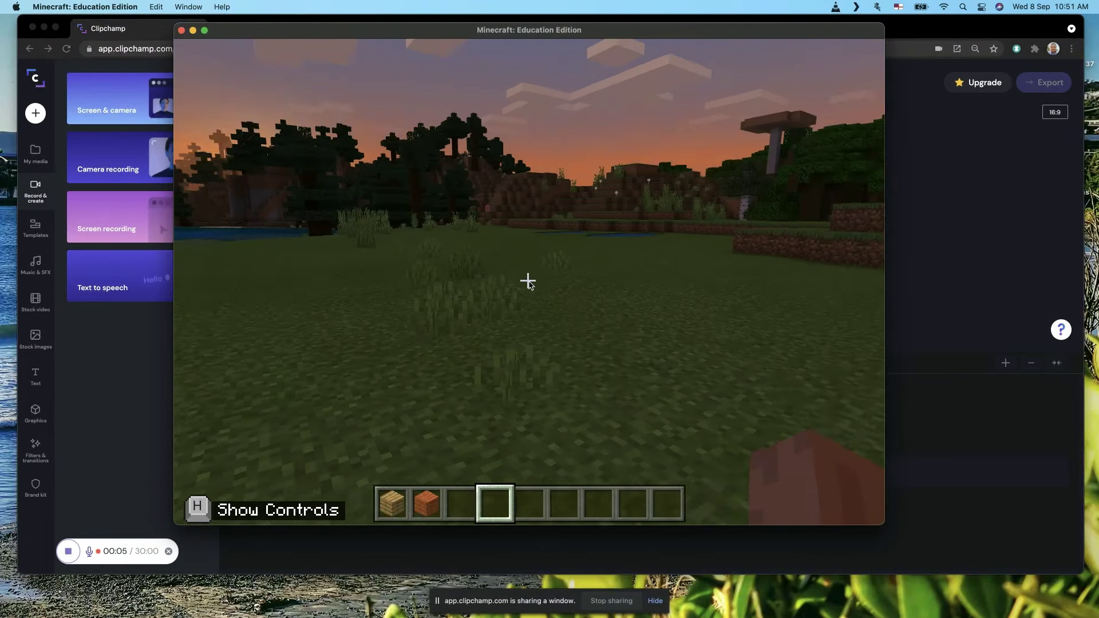
key(w)
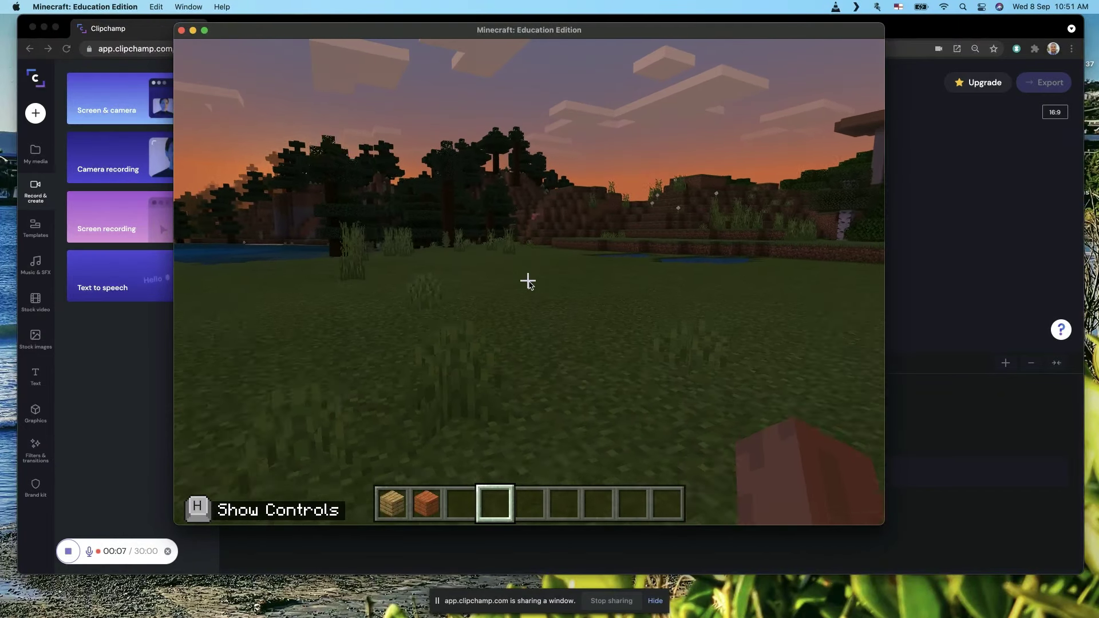
key(w)
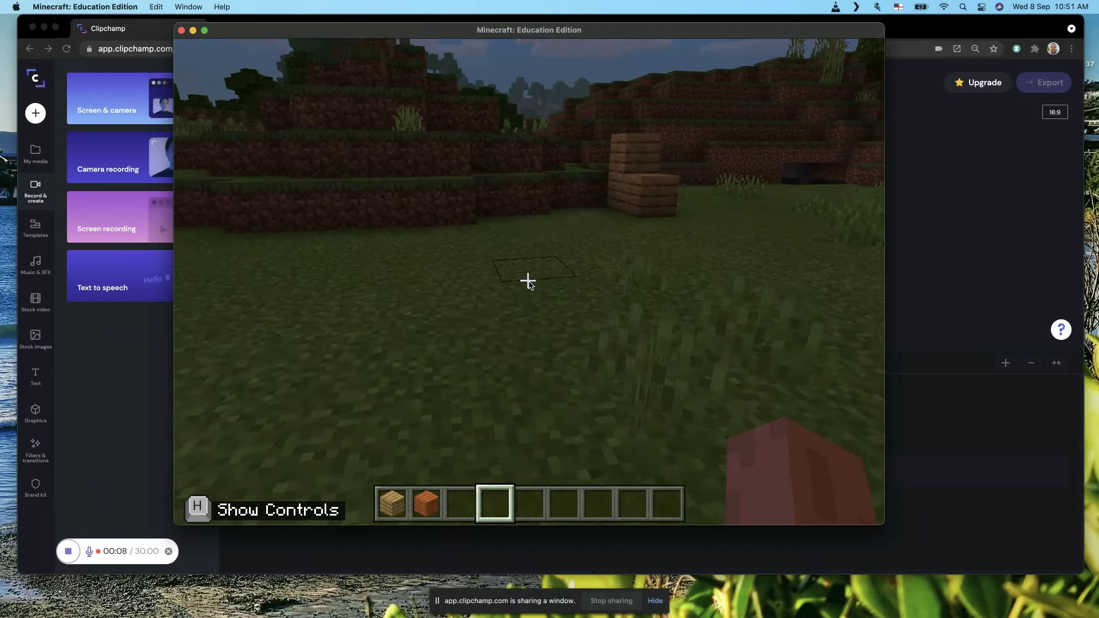
key(w)
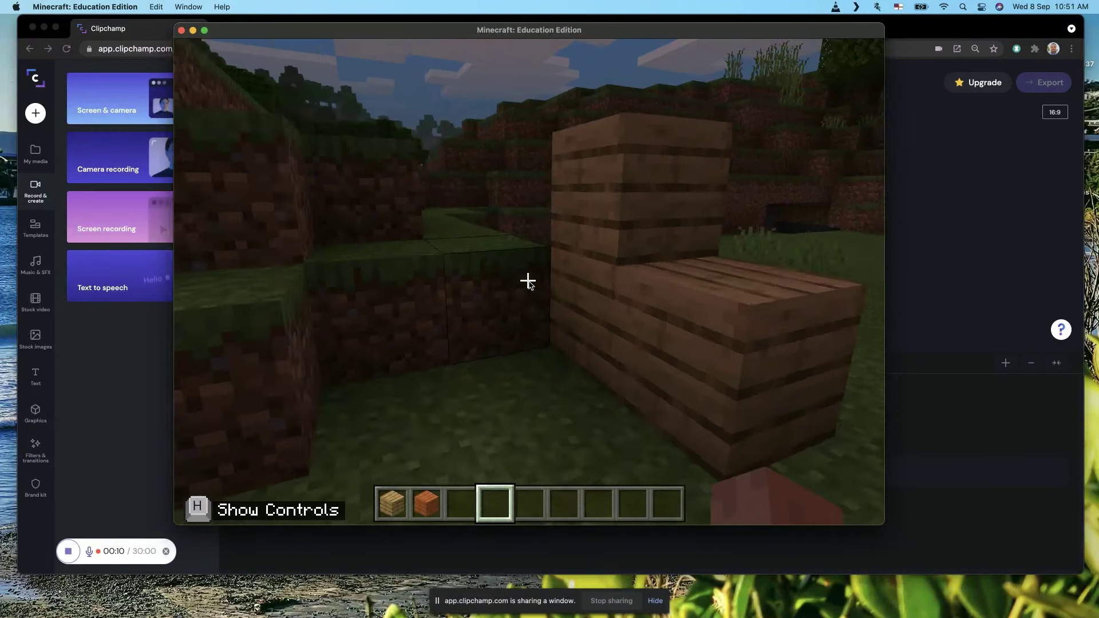
key(a)
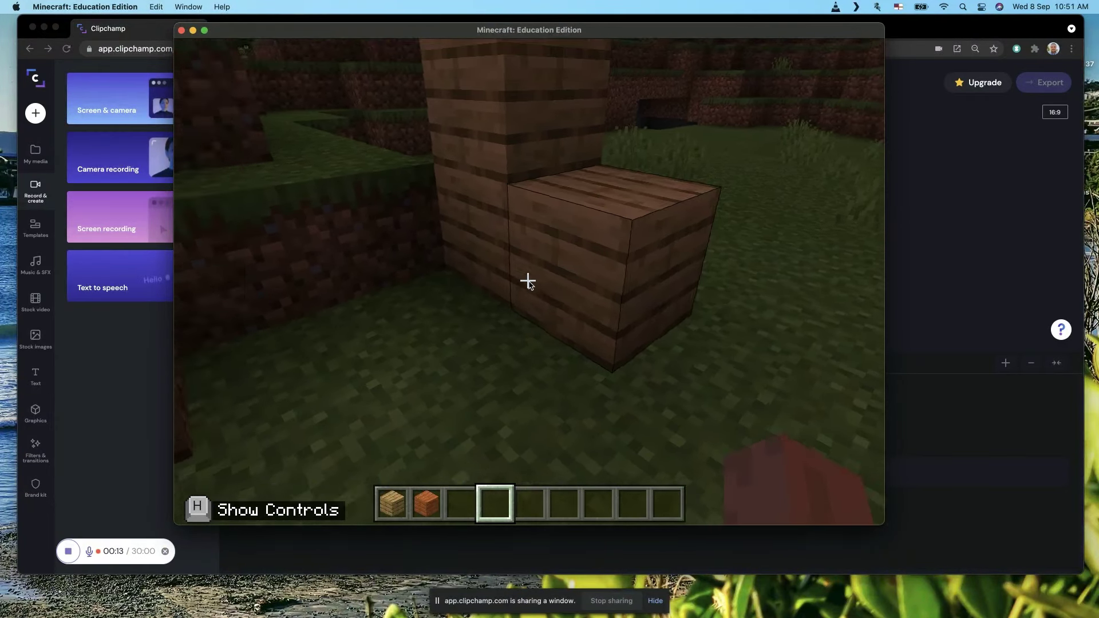
key(d)
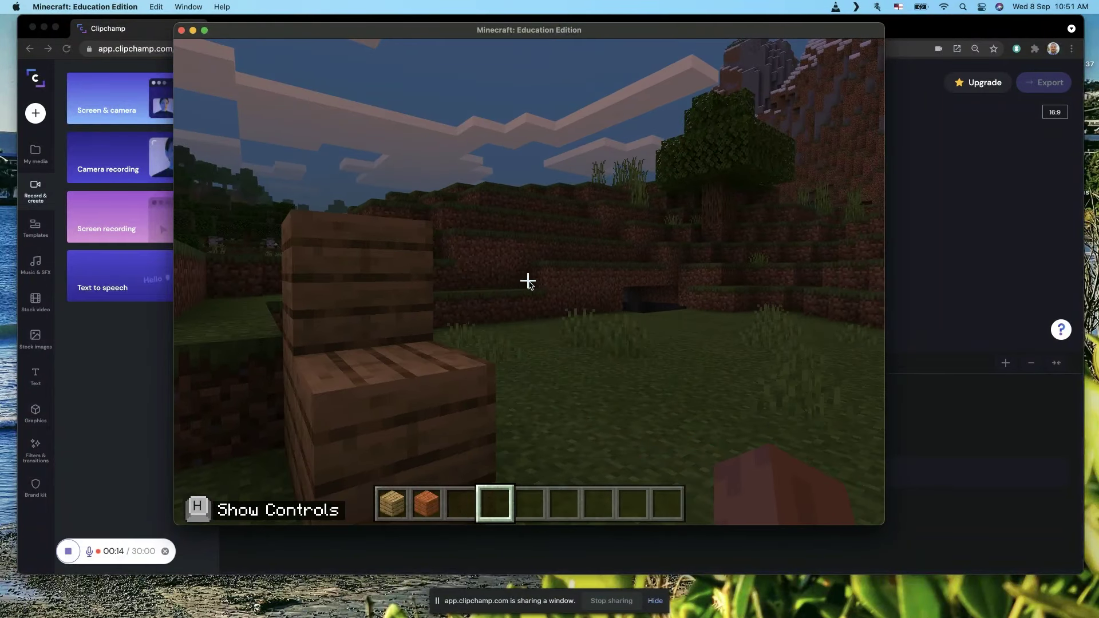
key(a)
mouse_move(528, 282)
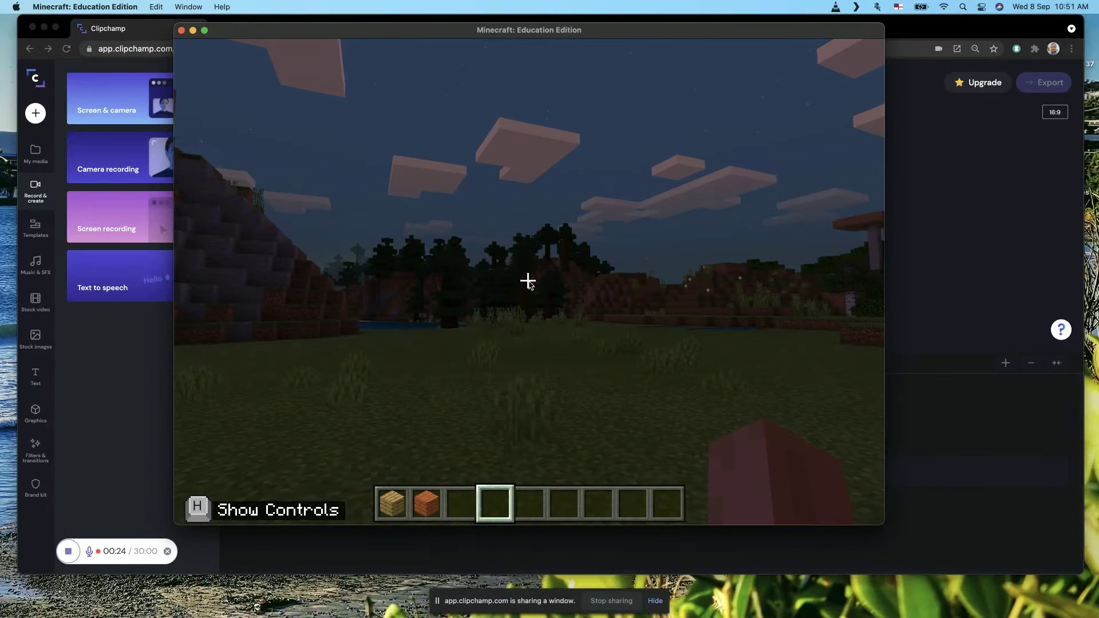
key(ctrl+Up)
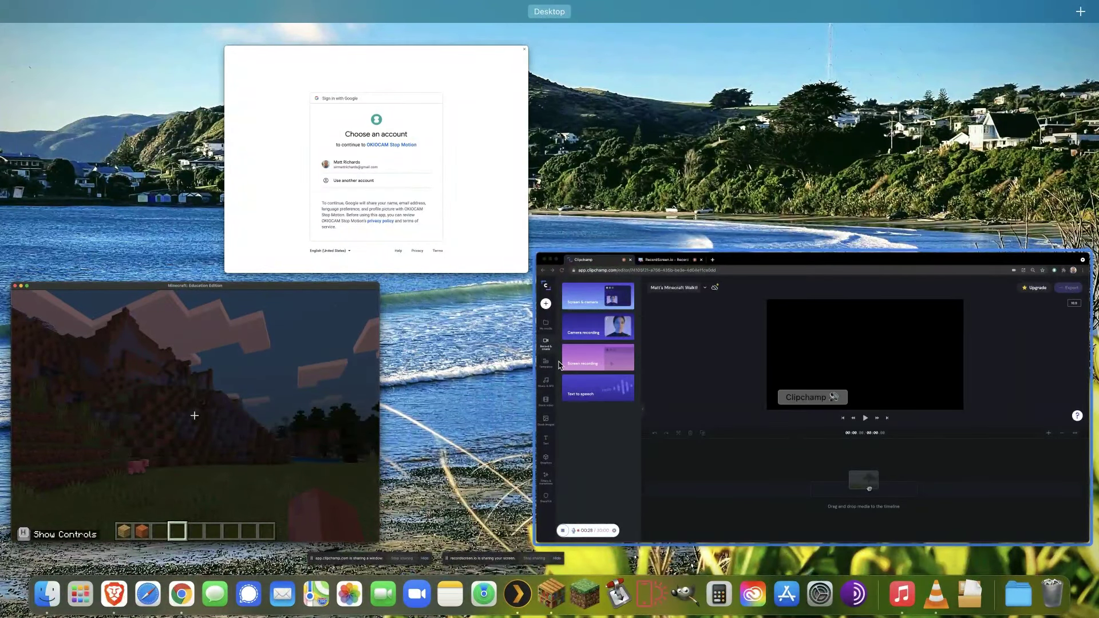
Step: Return to the Clipchamp window, stop the recording and keep it with Save and edit
click(593, 429)
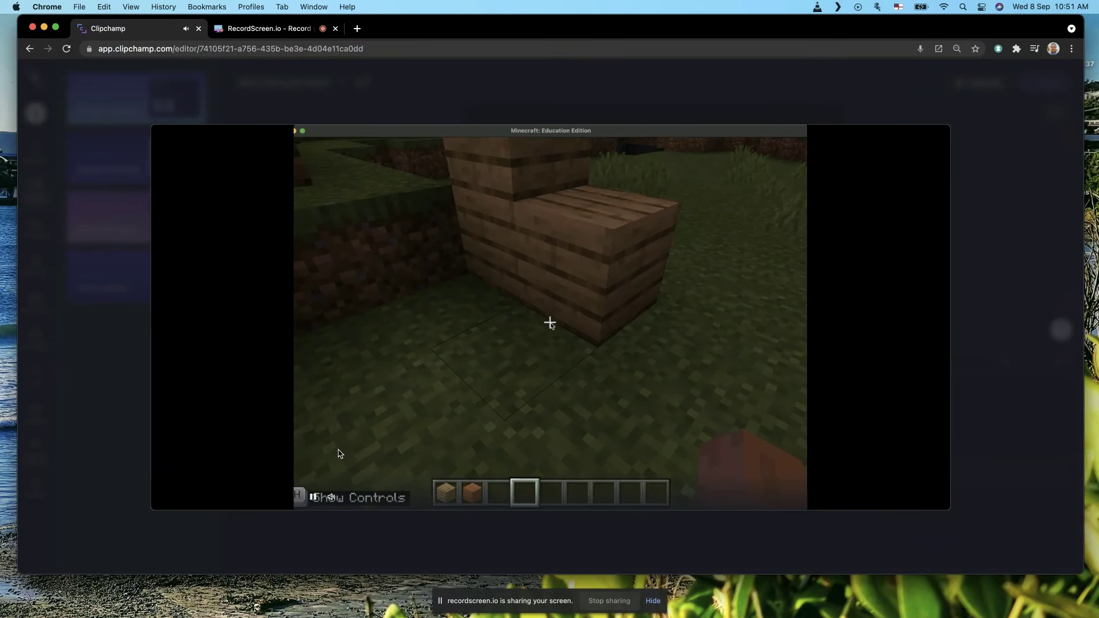
mouse_move(553, 458)
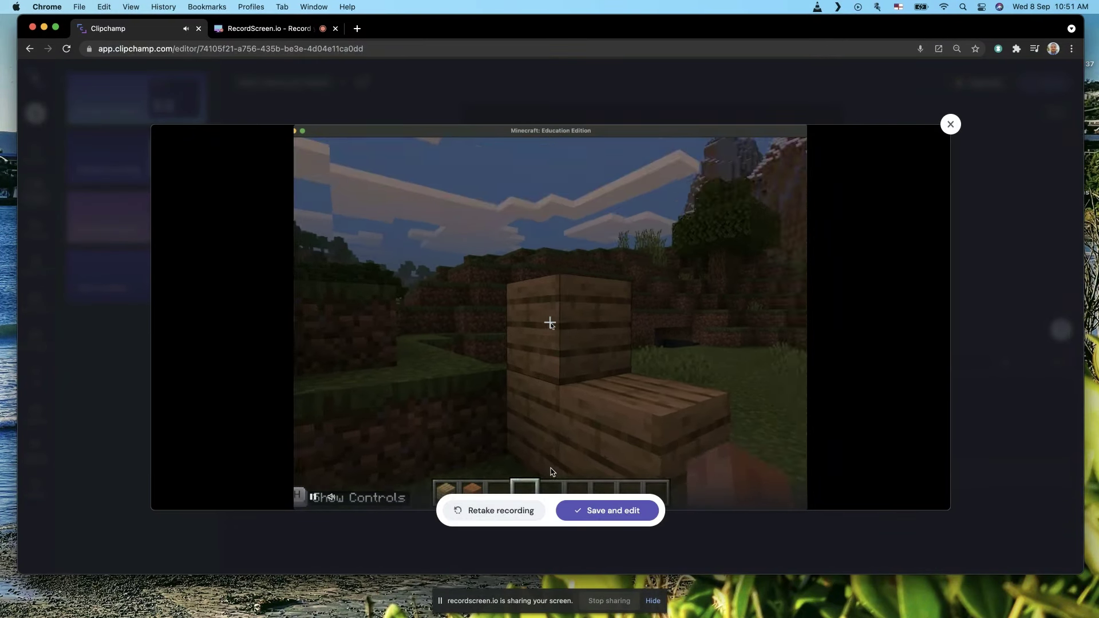
click(615, 516)
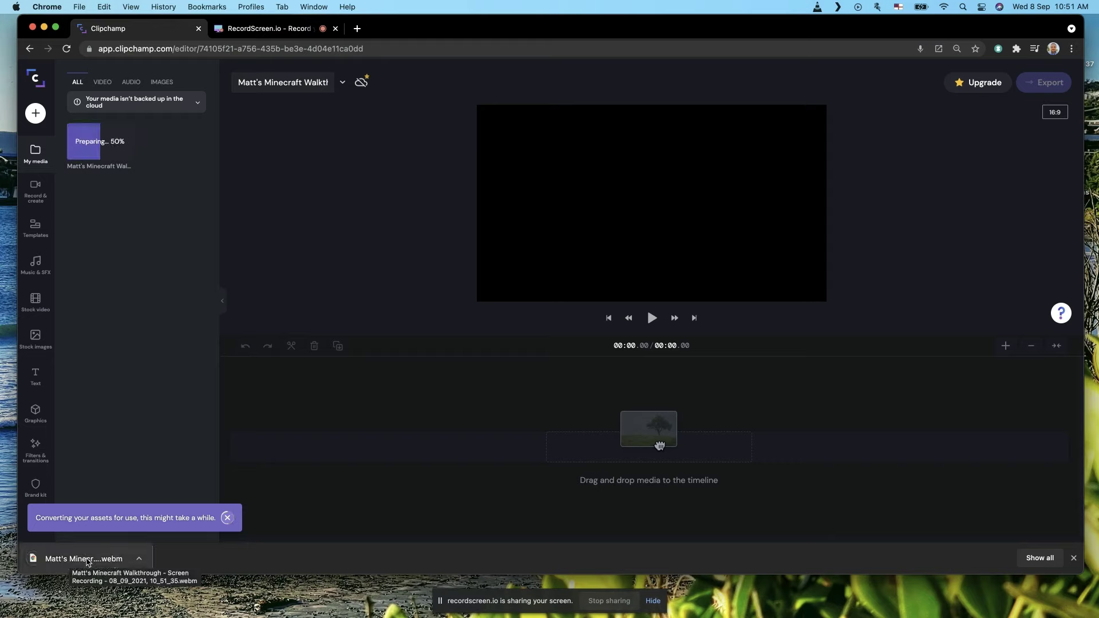
Step: Drag the downloaded .webm Minecraft recording onto the timeline
drag(88, 559, 660, 446)
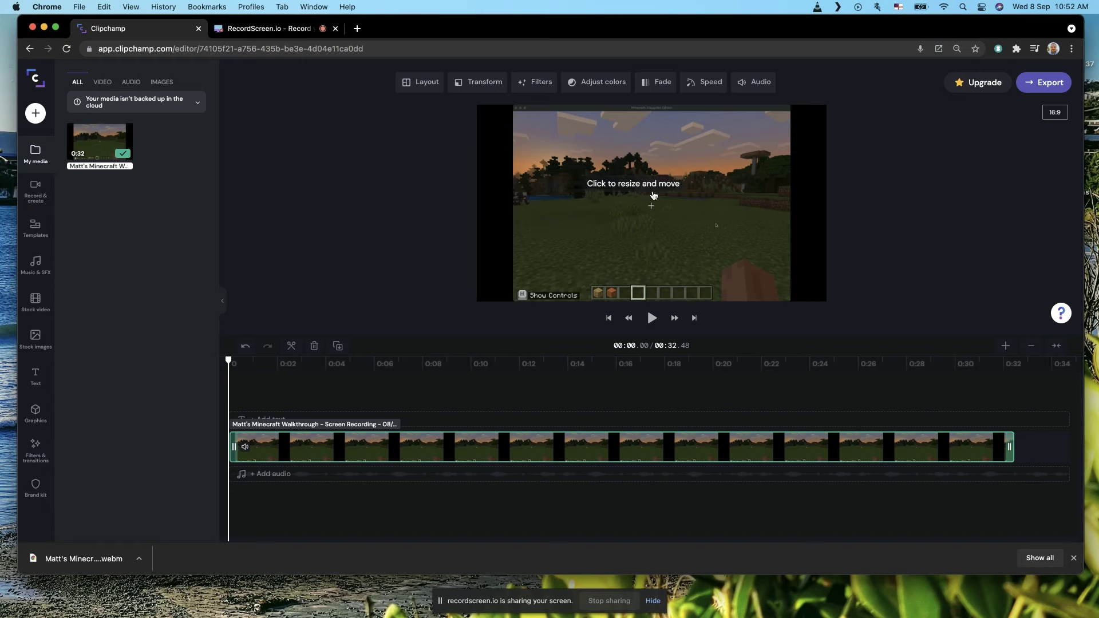
Step: Split the clip at 0:03.26, delete the opening piece and move the rest to the start
click(652, 319)
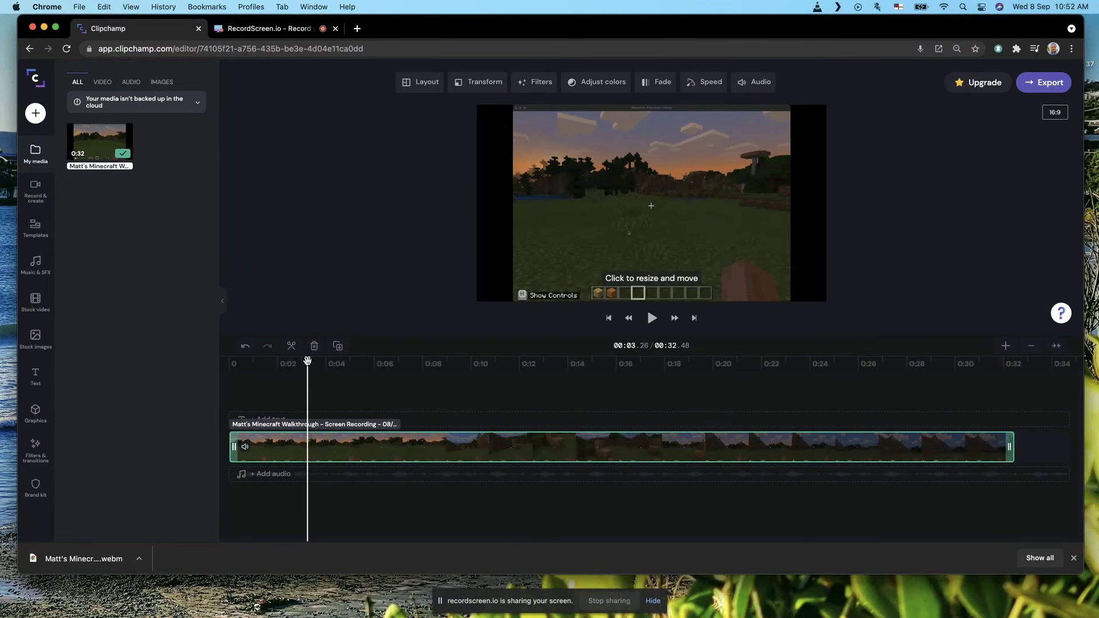
click(291, 347)
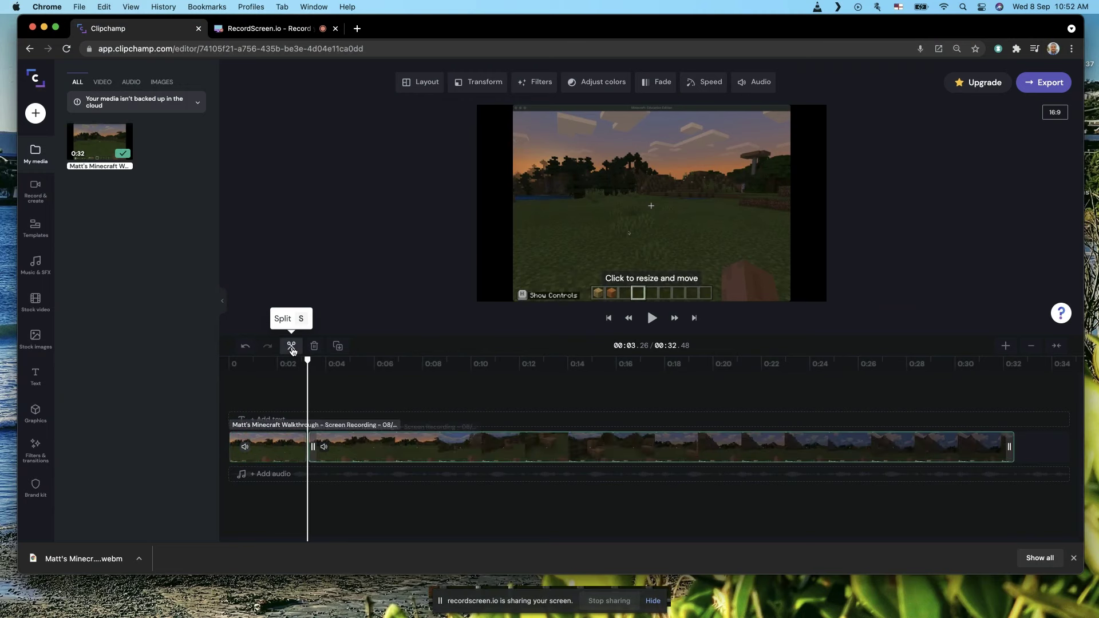
click(291, 456)
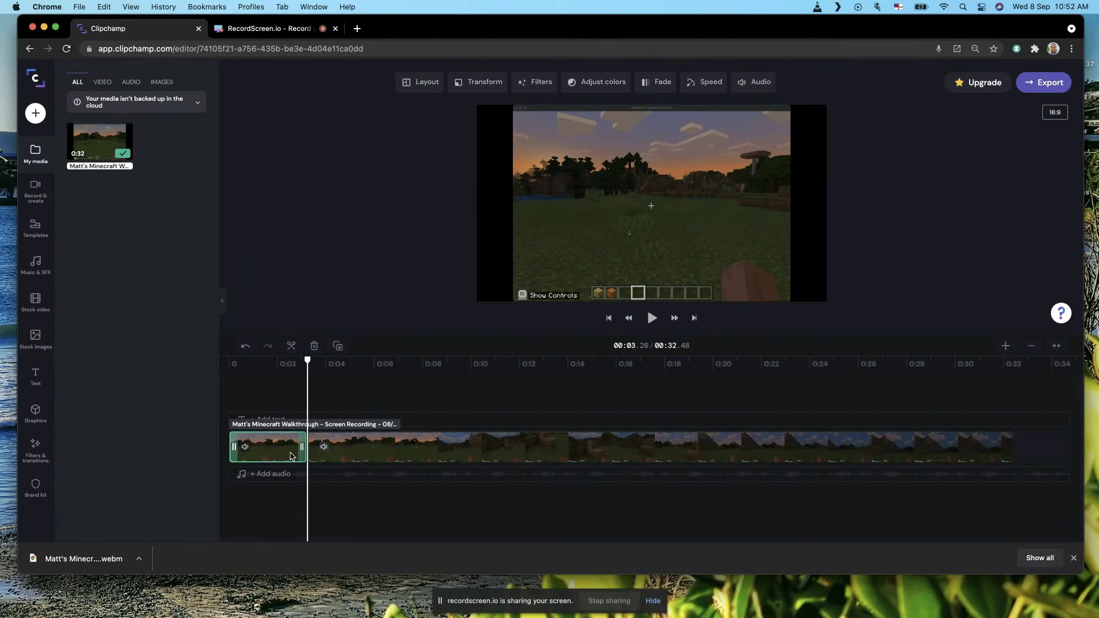
key(Delete)
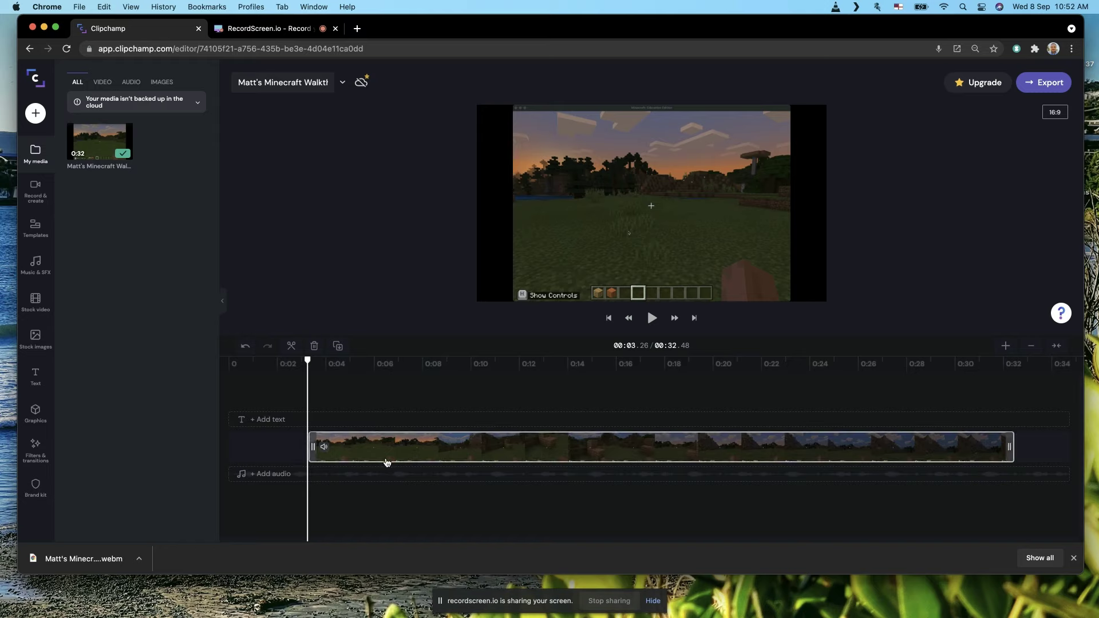
drag(378, 458, 285, 458)
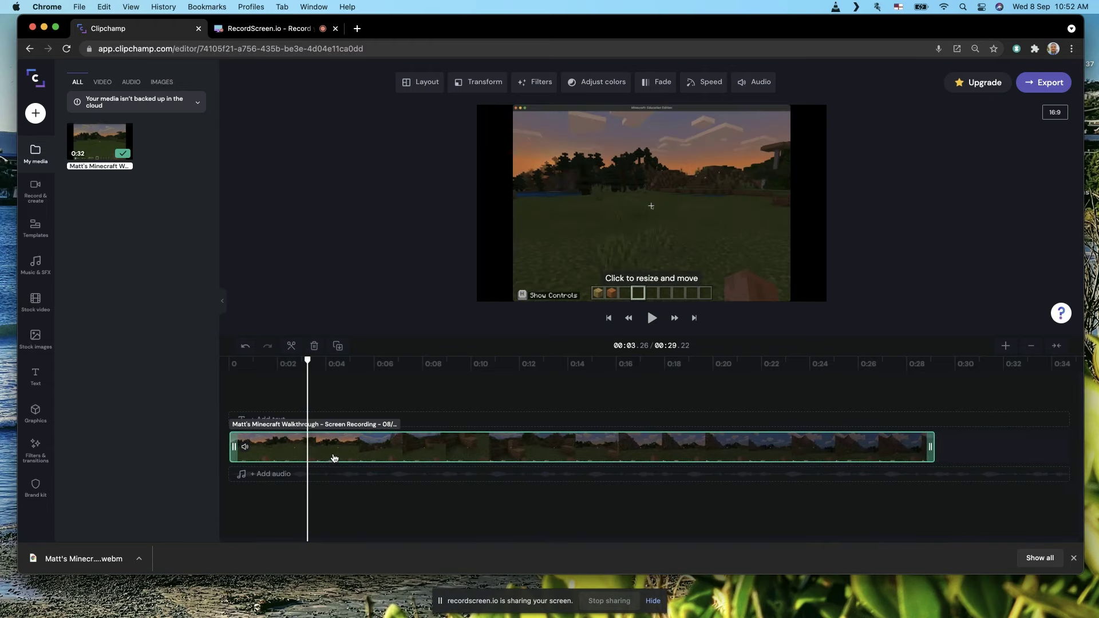
Step: Play the trimmed 29-second video from the beginning to check it
drag(308, 361, 212, 370)
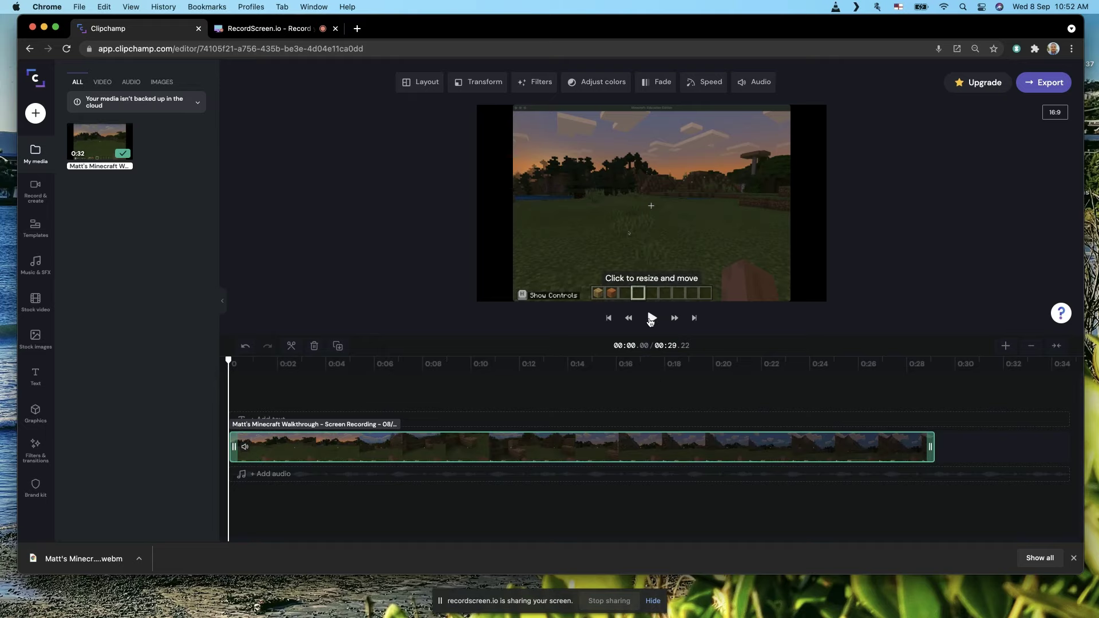
click(651, 319)
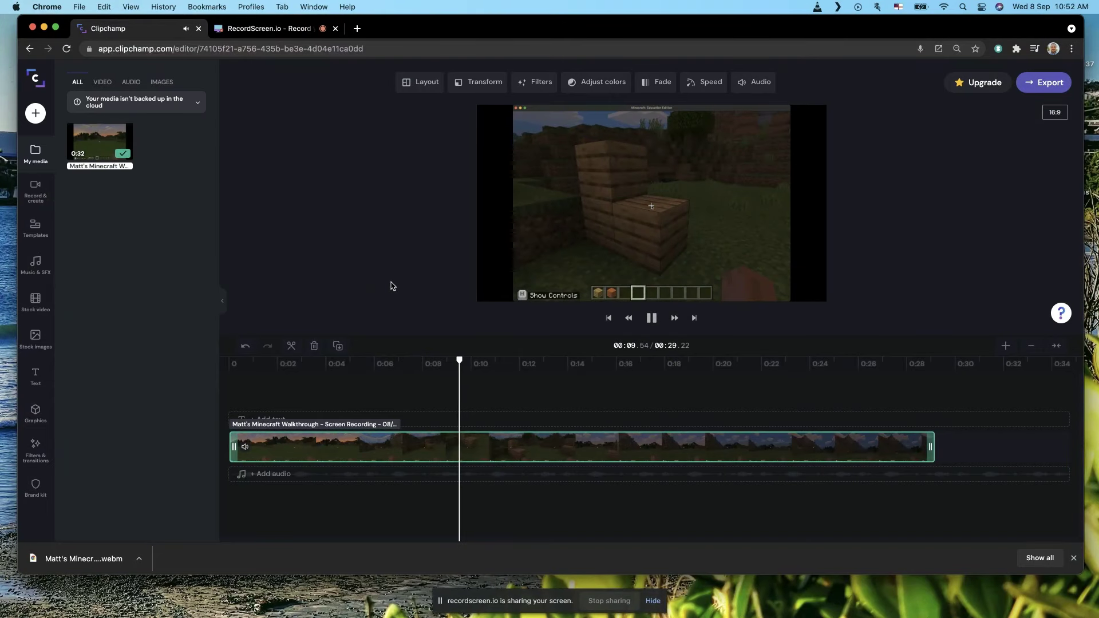
click(652, 319)
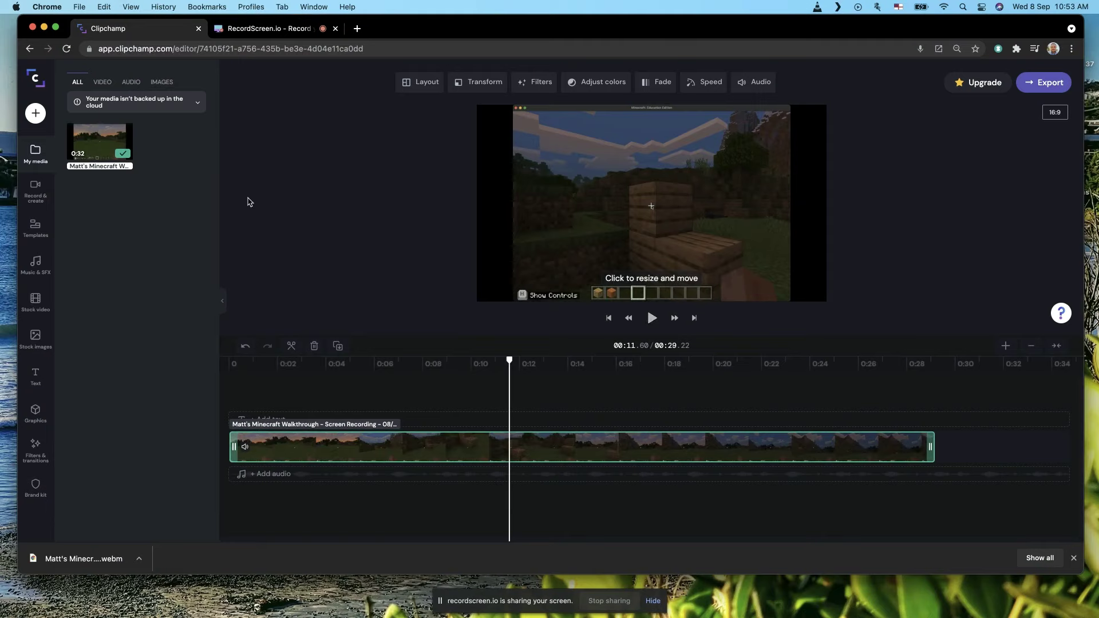
click(36, 378)
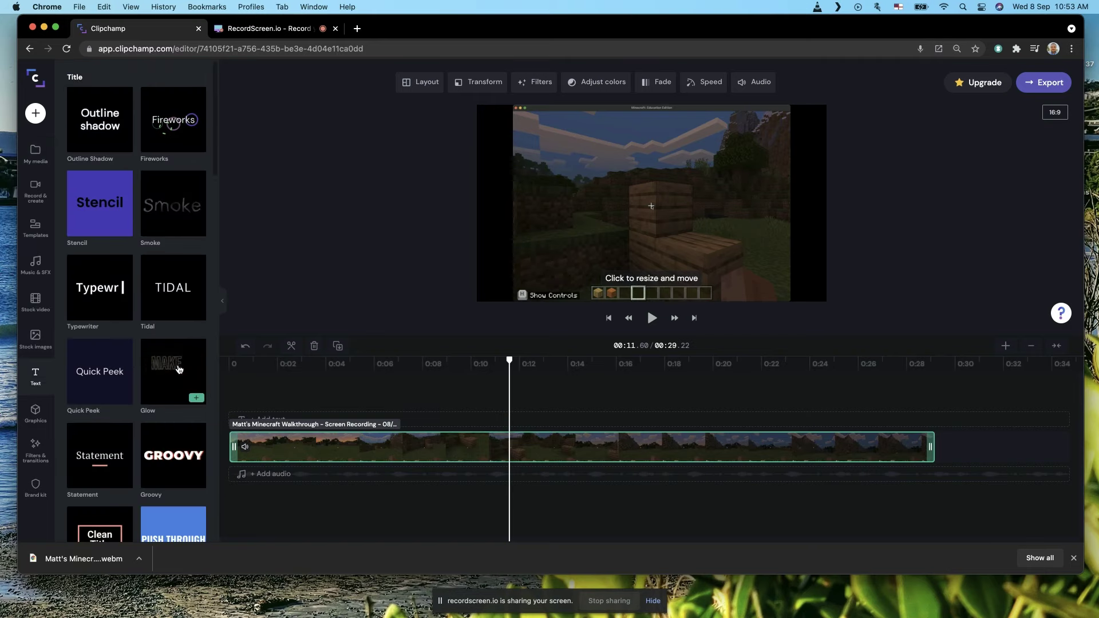
Step: Add a Glow title at 0:00 with text of the creator's name plus 'Minecraft'
click(196, 399)
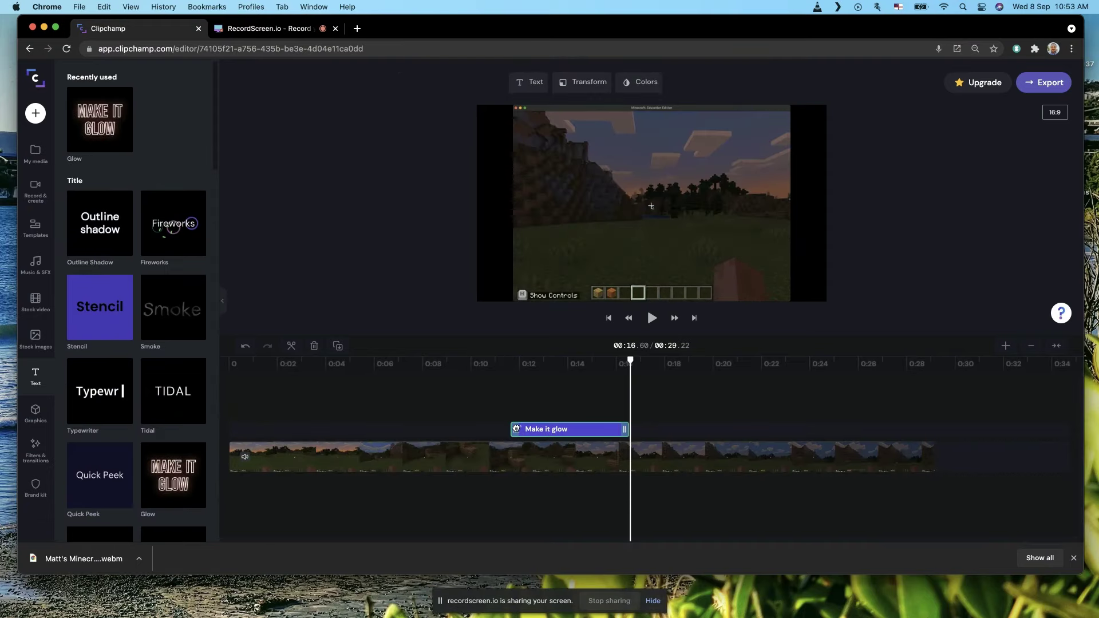
drag(551, 432, 254, 432)
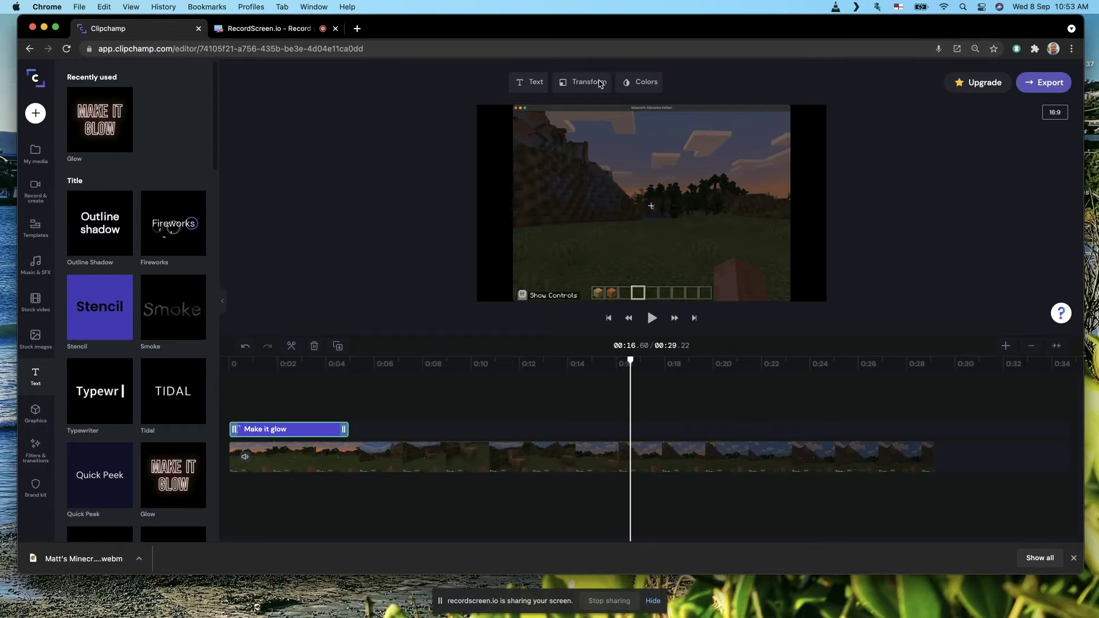
click(535, 86)
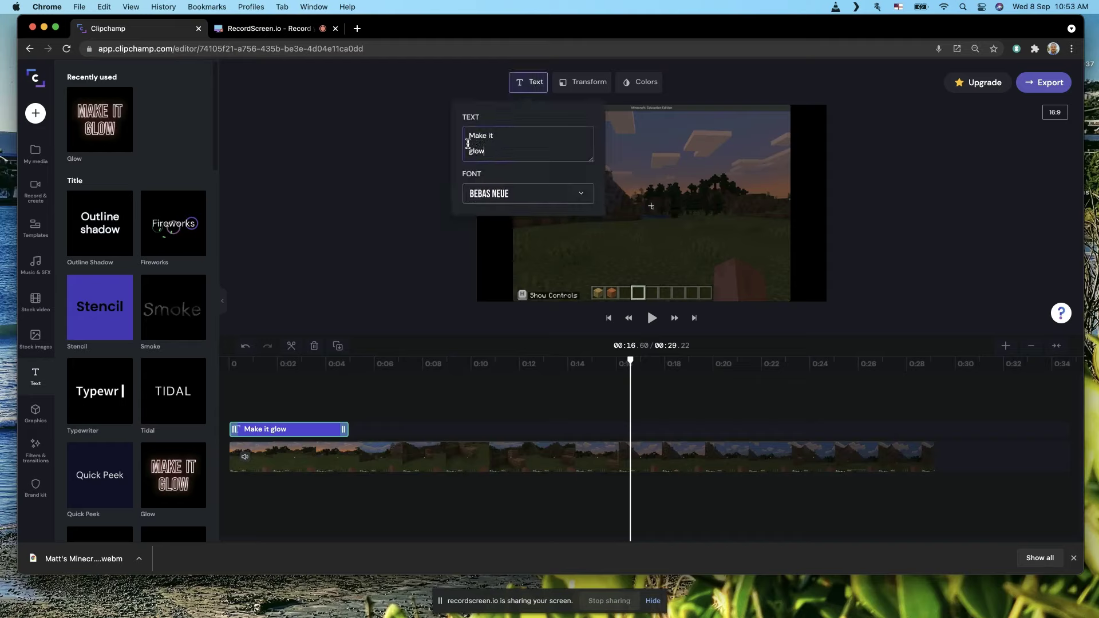
key(super+a)
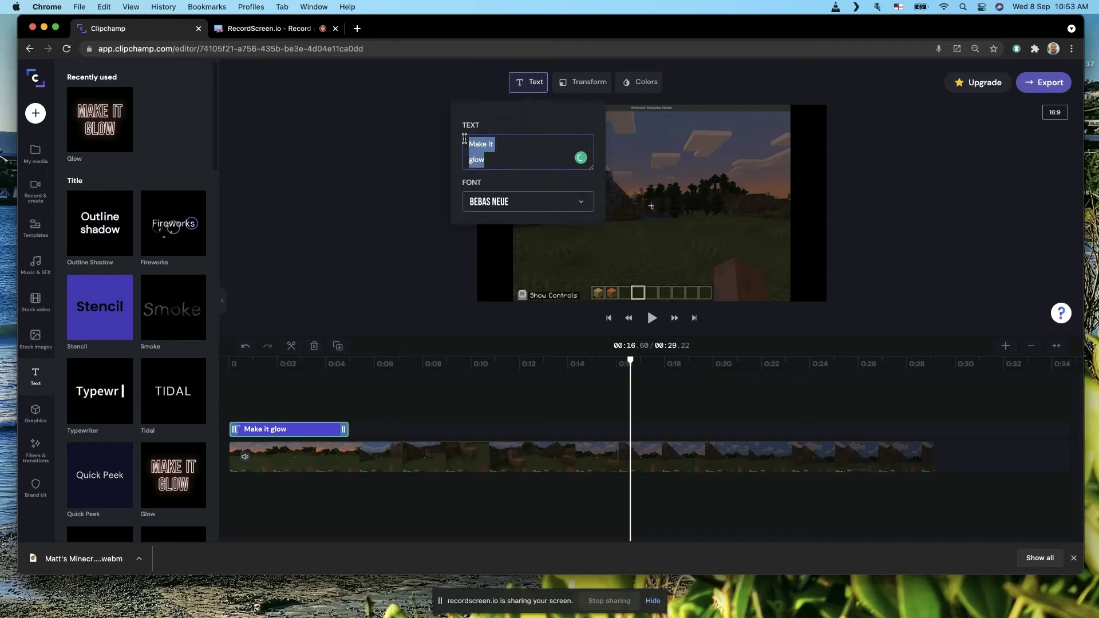
text(Matt's M)
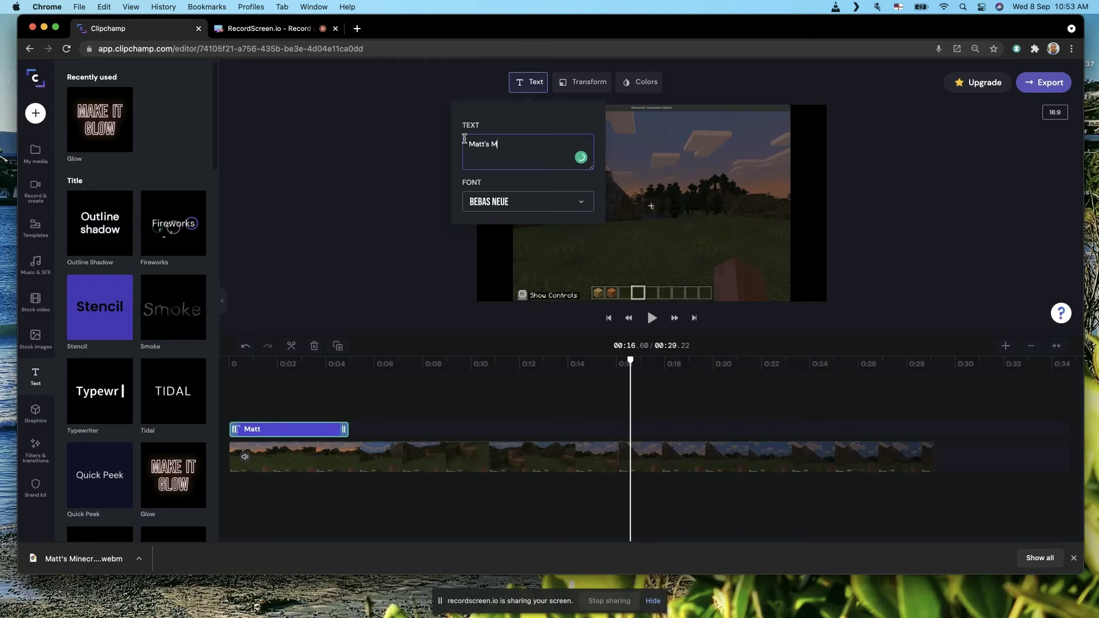
text(inecraft)
click(362, 258)
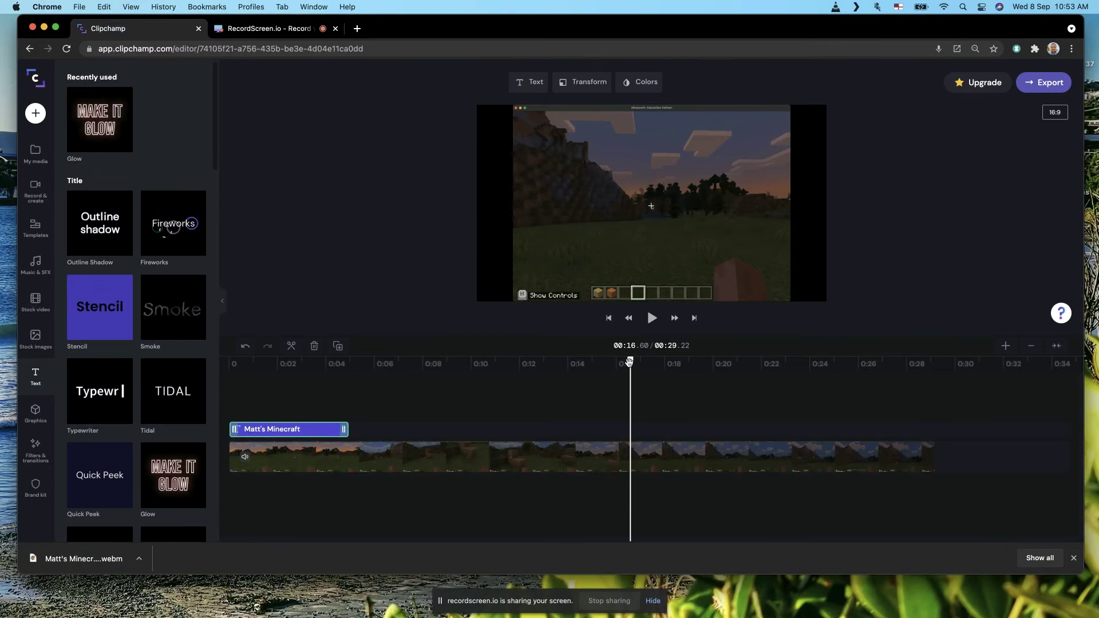
drag(630, 360, 877, 391)
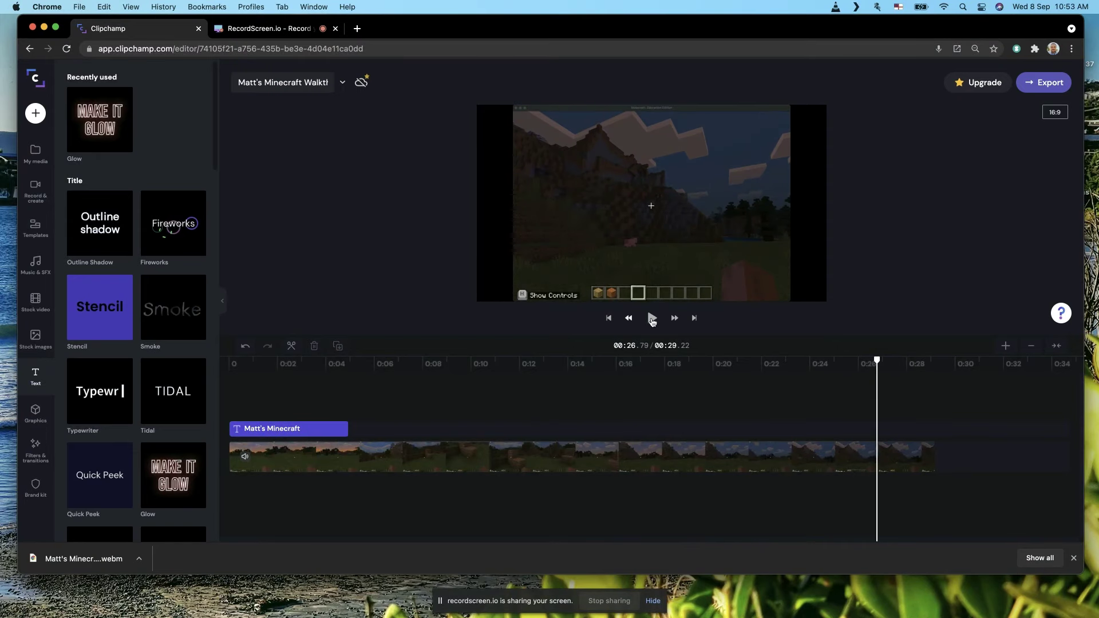
click(652, 319)
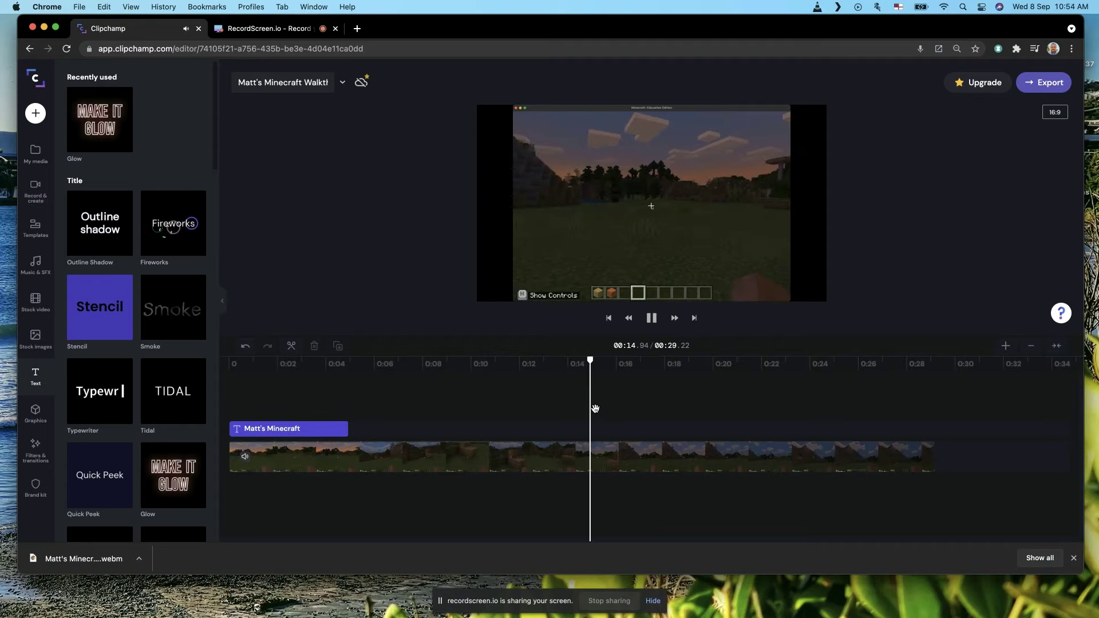
key(space)
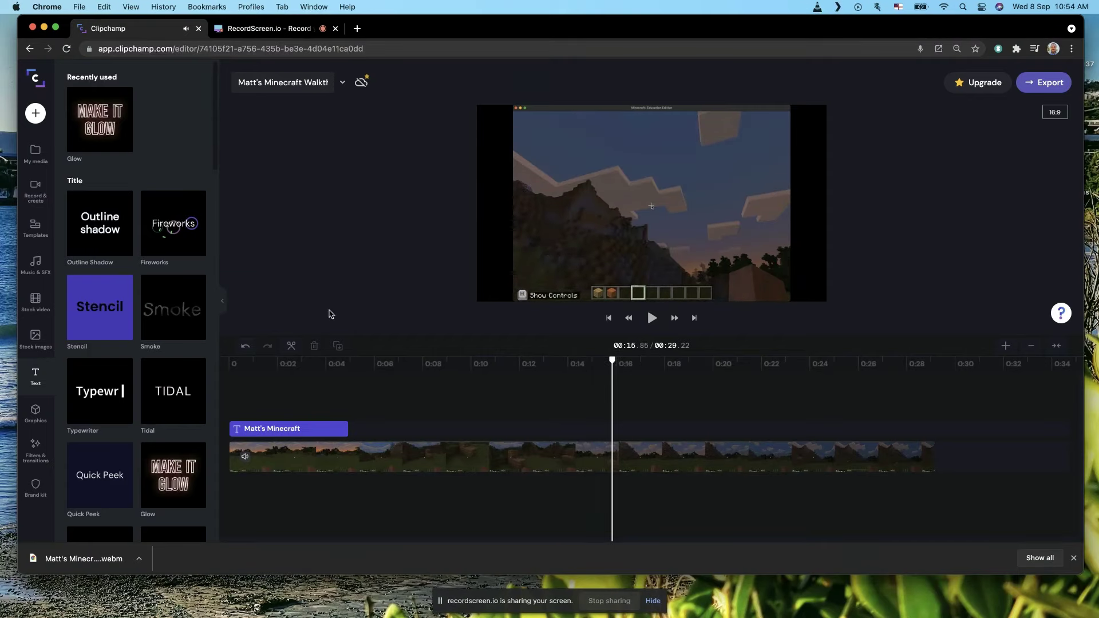
Step: Cut the clip at about 15.8 seconds, delete the rest, and add a Smoke title after it
click(291, 347)
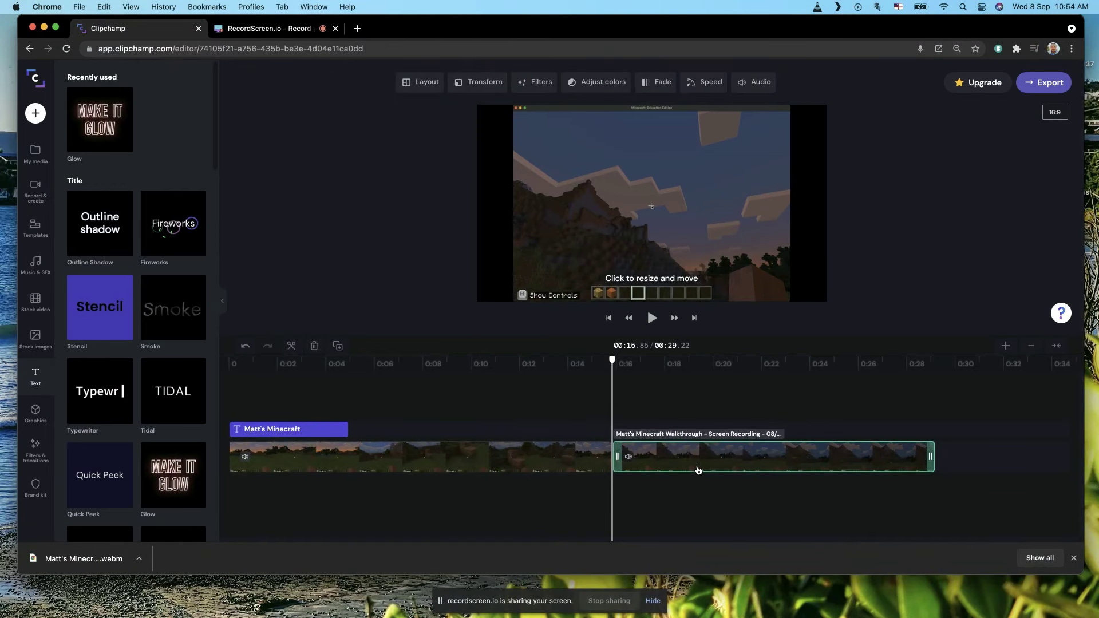
key(Delete)
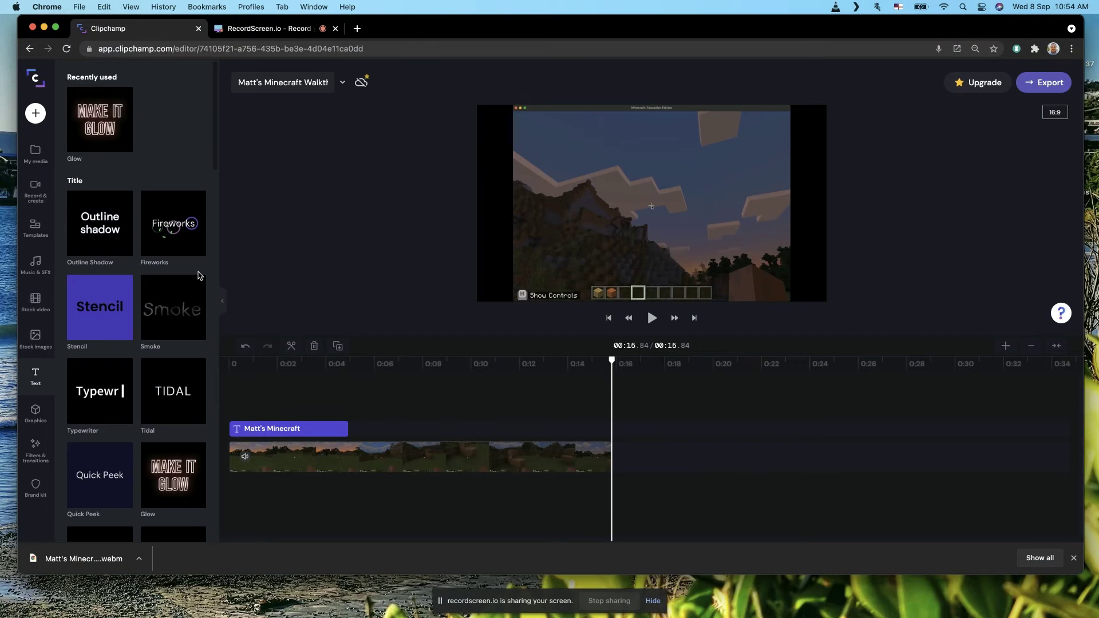
mouse_move(187, 315)
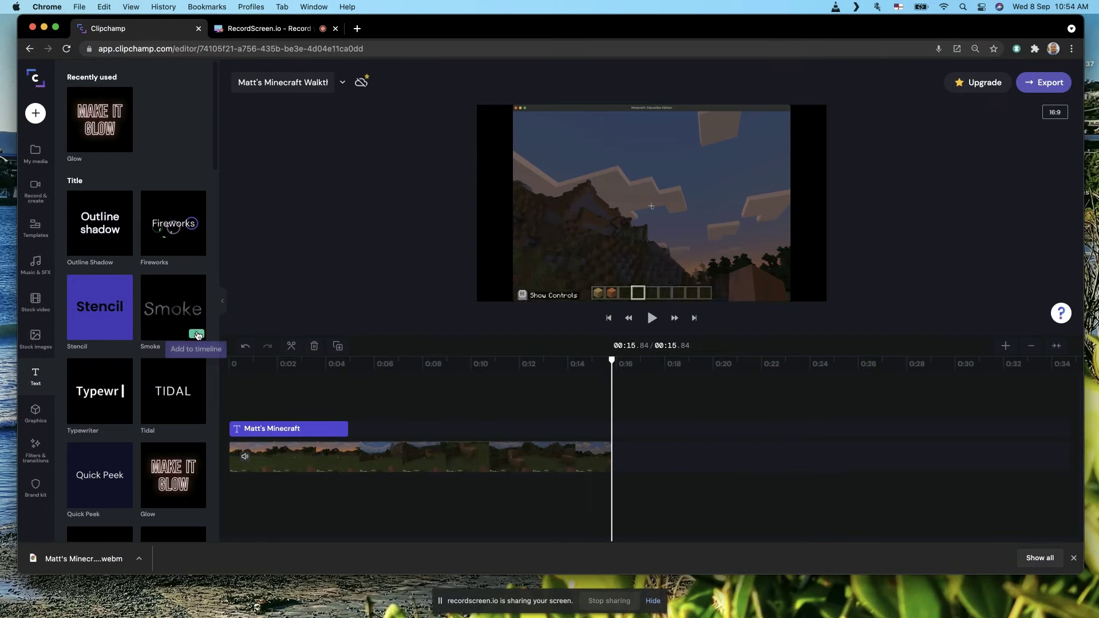
click(196, 333)
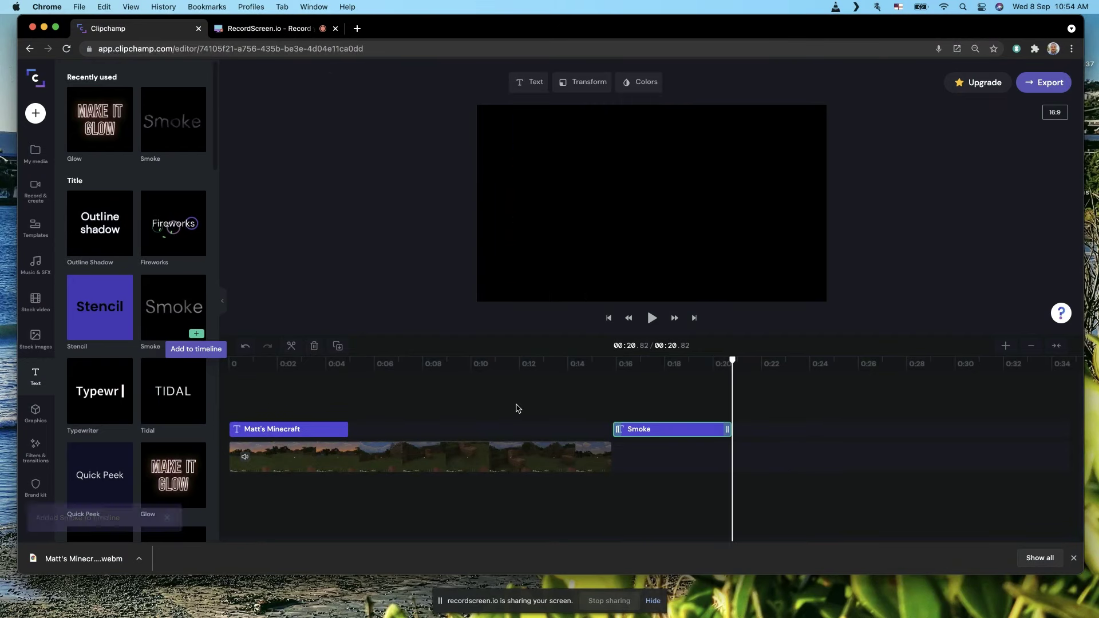
Step: Change the Smoke title's text from 'Smoke' to 'The End'
click(524, 86)
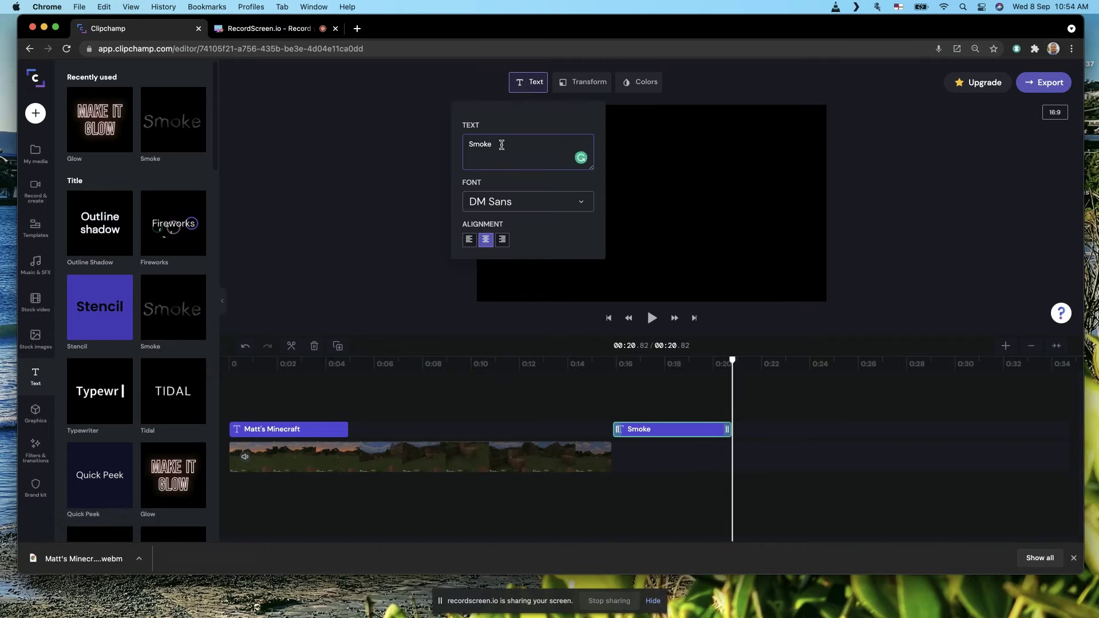
double_click(471, 145)
text(The End)
click(418, 191)
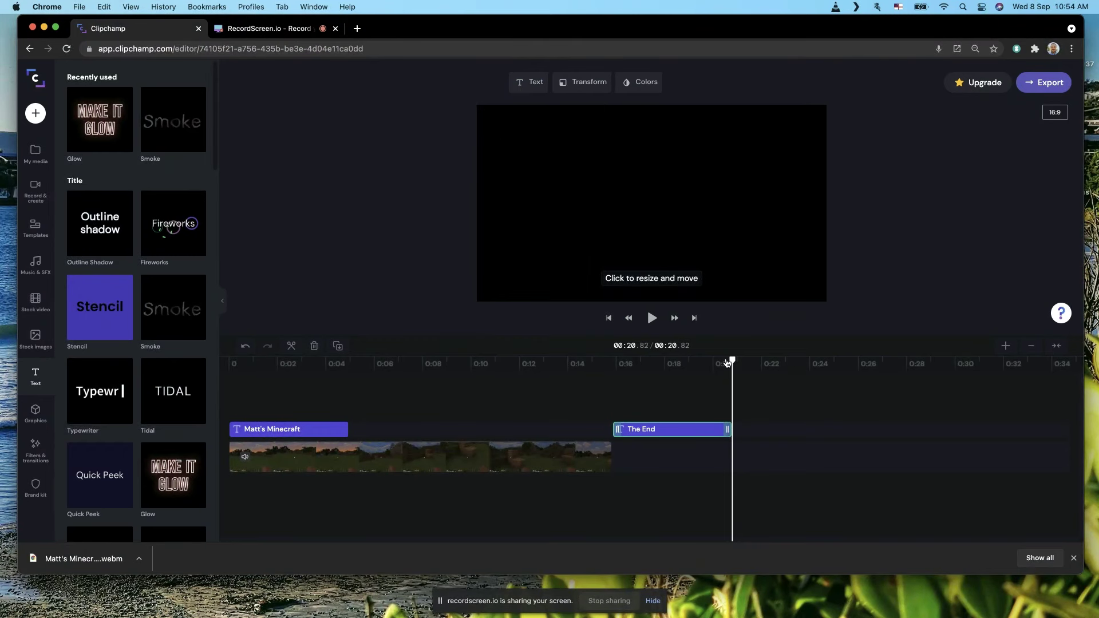
drag(732, 359, 202, 361)
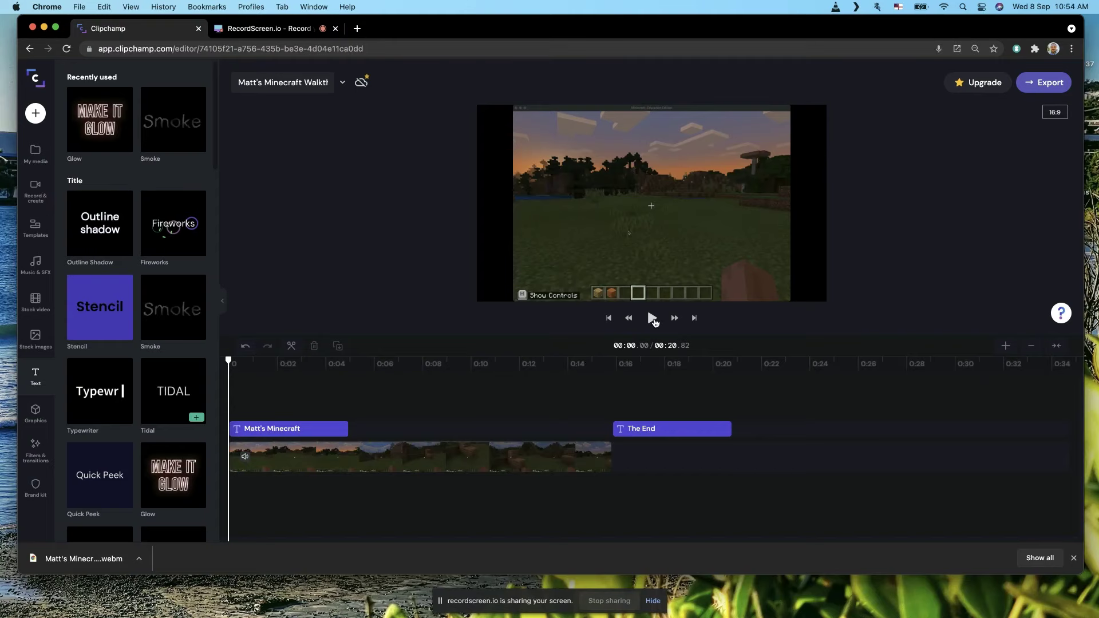
Step: Play the finished 20.82-second video to review it, then bring up the export format choices
click(653, 319)
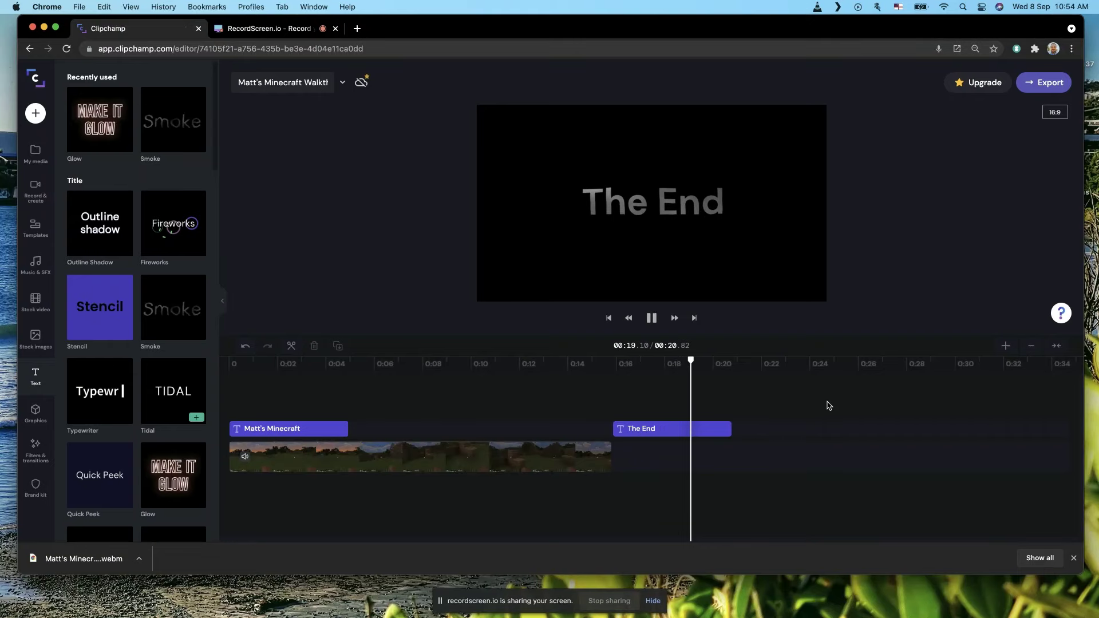
click(651, 319)
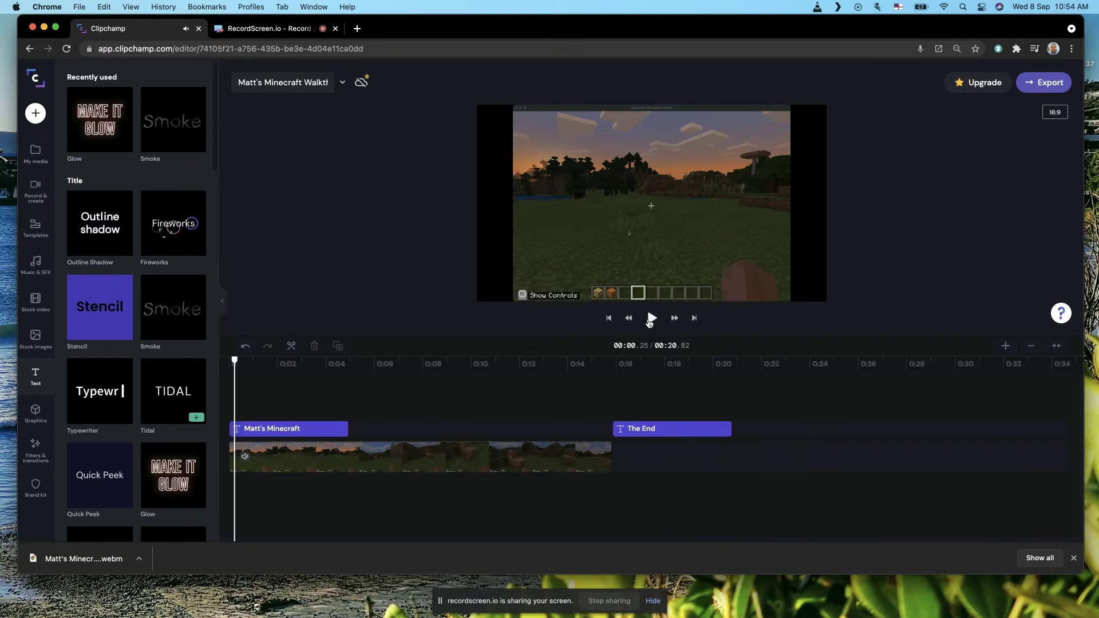
click(1049, 84)
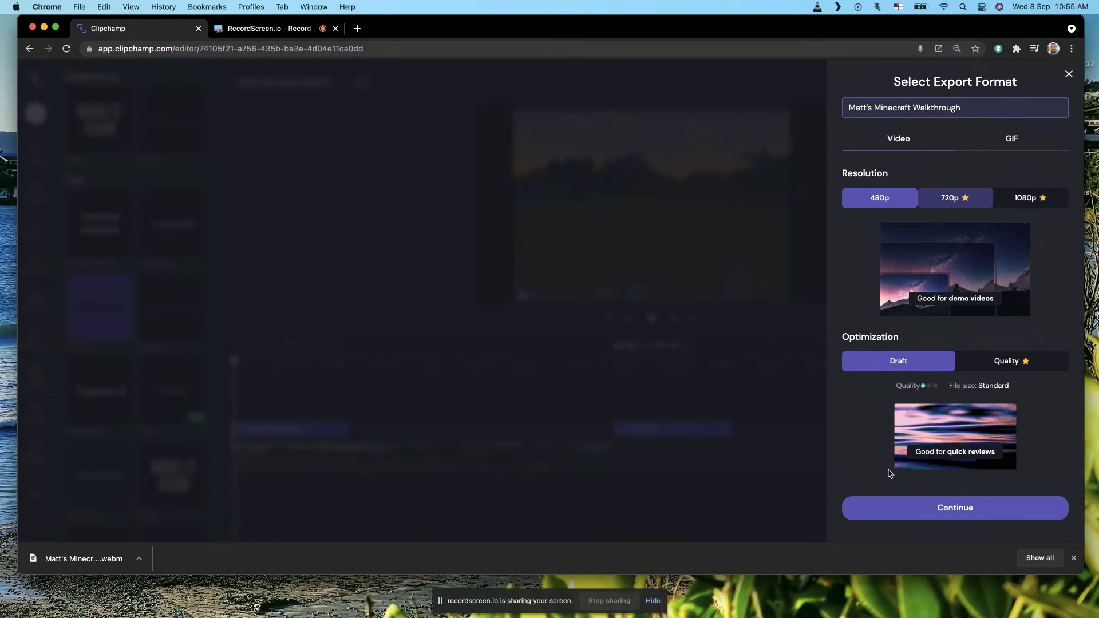
Step: Confirm the Video, 480p, Draft export settings to begin rendering the walkthrough
click(945, 512)
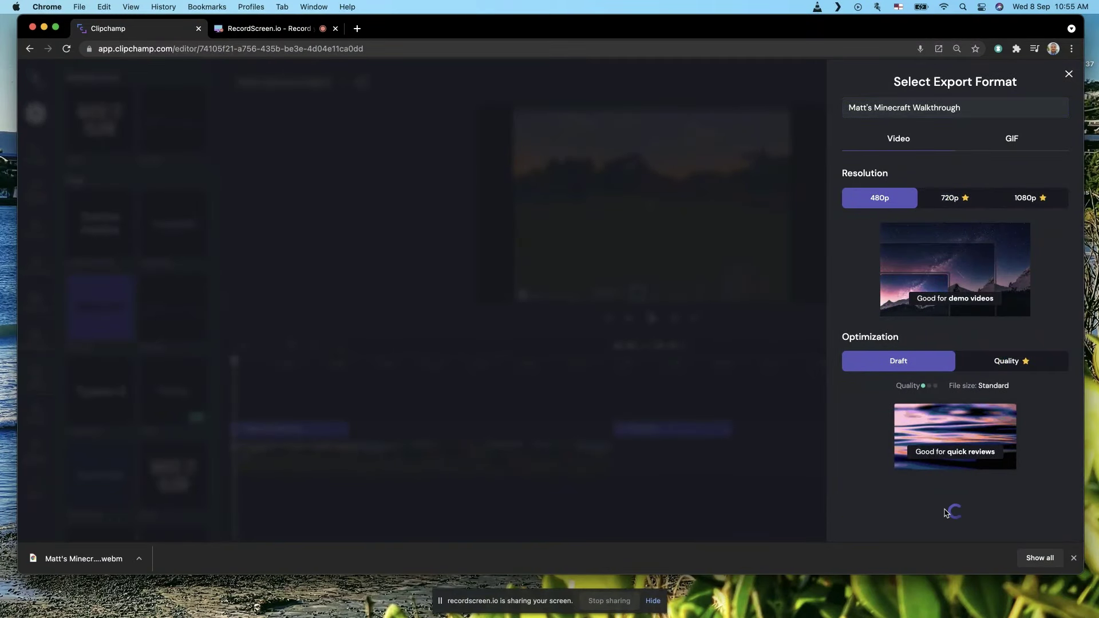